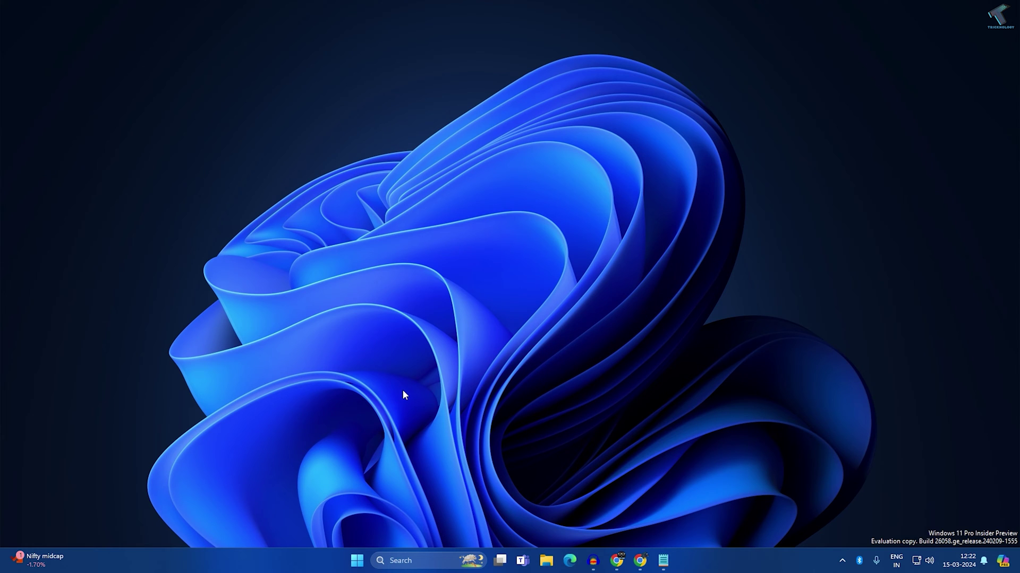
Launch Microsoft Store from its pinned tile in the Start menu
{"action": "left_click", "coordinate": [358, 564]}
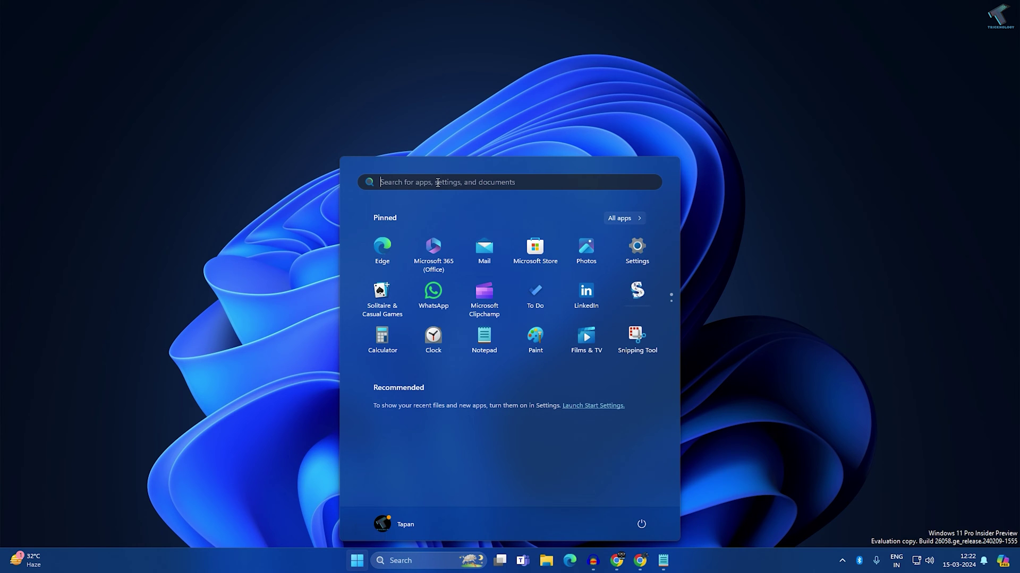
{"action": "left_click", "coordinate": [534, 247]}
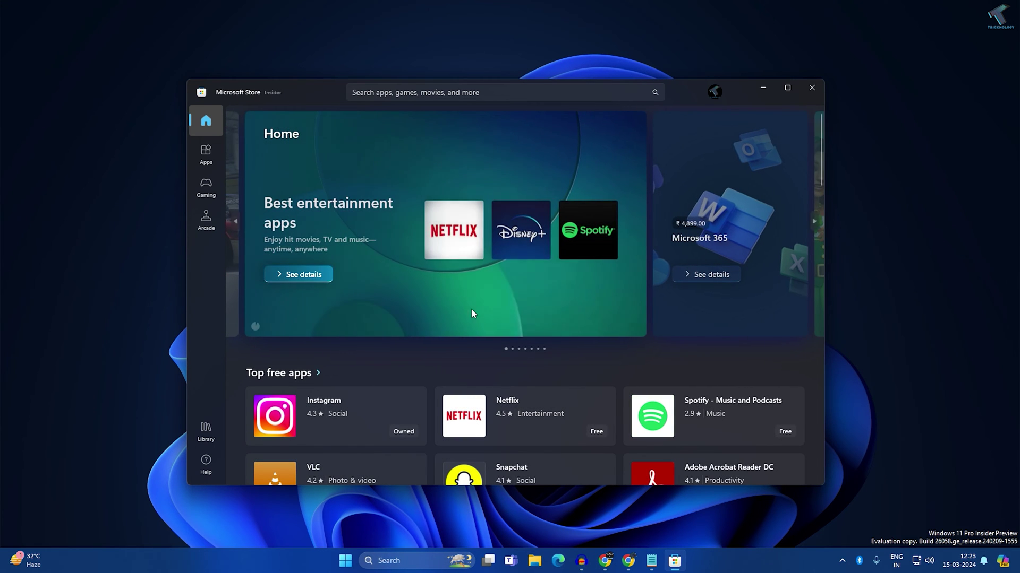
Start the Snipping Tool update from the Store Library, then close the Store
{"action": "left_click", "coordinate": [209, 428]}
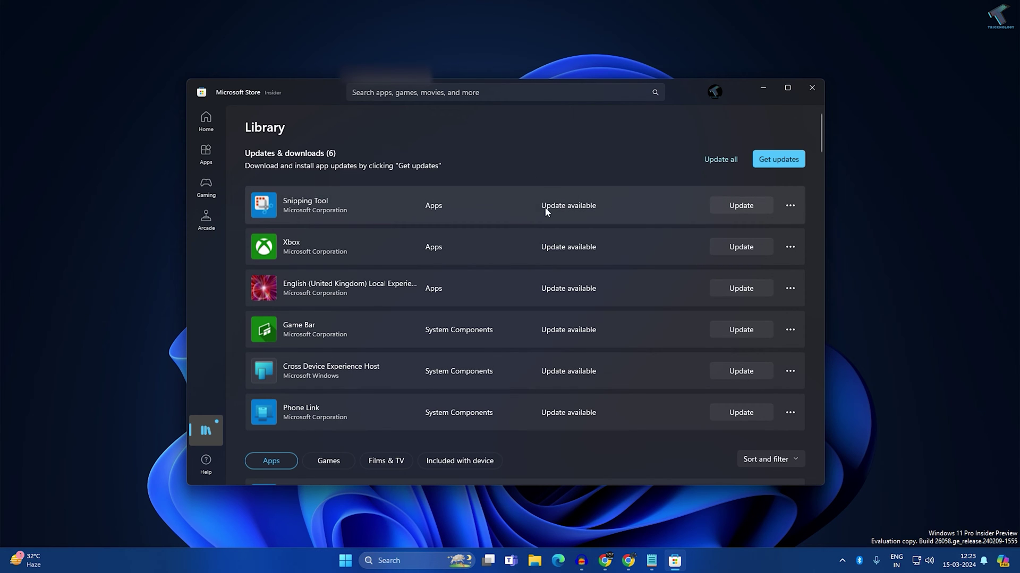
{"action": "left_click", "coordinate": [731, 211]}
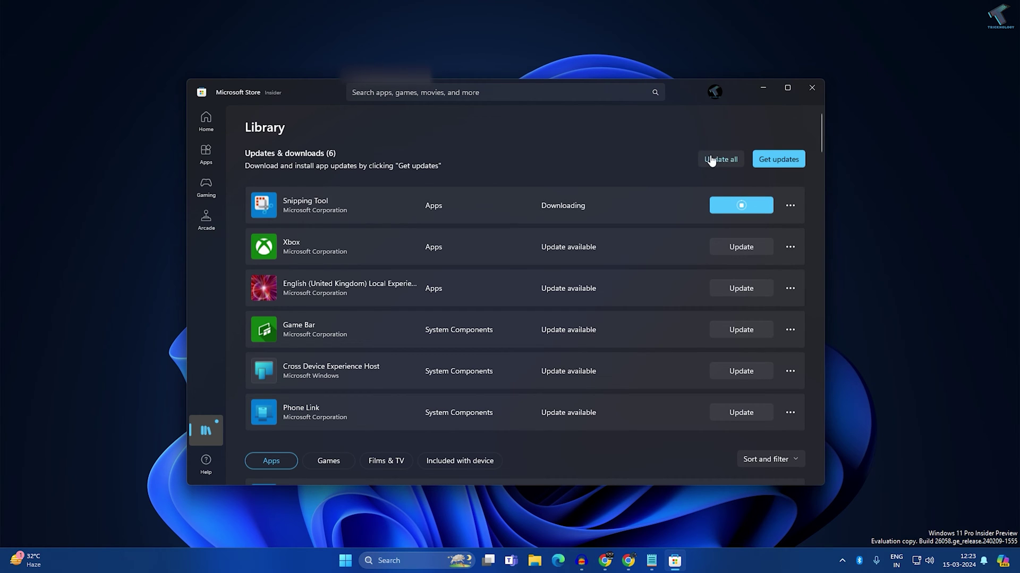
{"action": "left_click", "coordinate": [810, 88]}
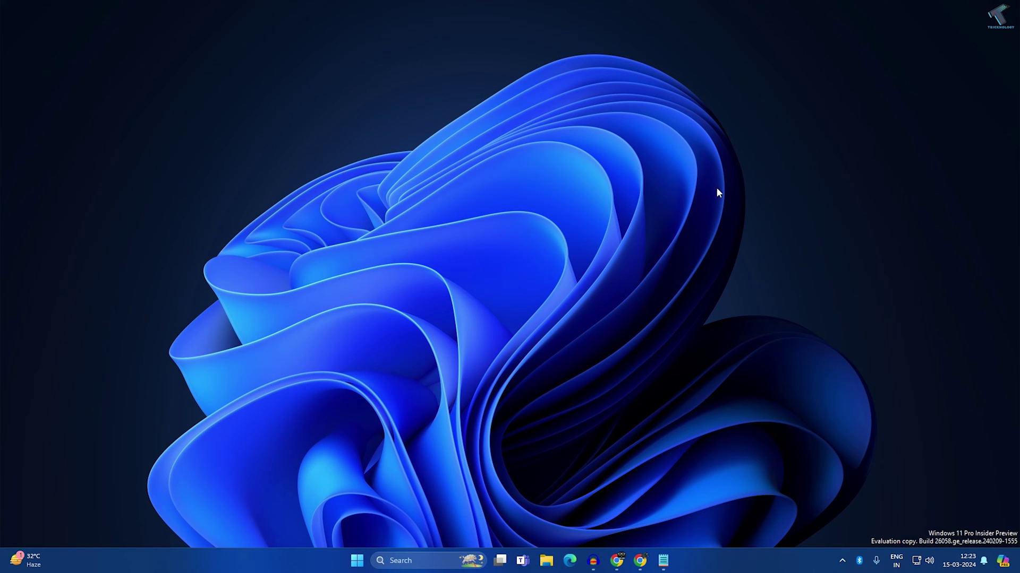
Open Settings' Installed apps, search 'snipp', and open Snipping Tool's options menu
{"action": "right_click", "coordinate": [357, 561]}
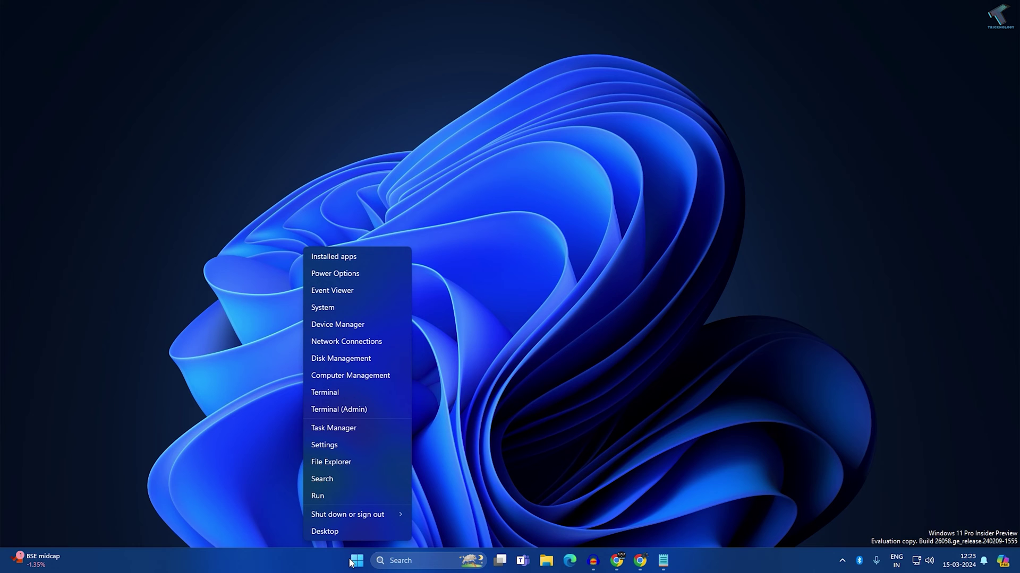
{"action": "left_click", "coordinate": [340, 448]}
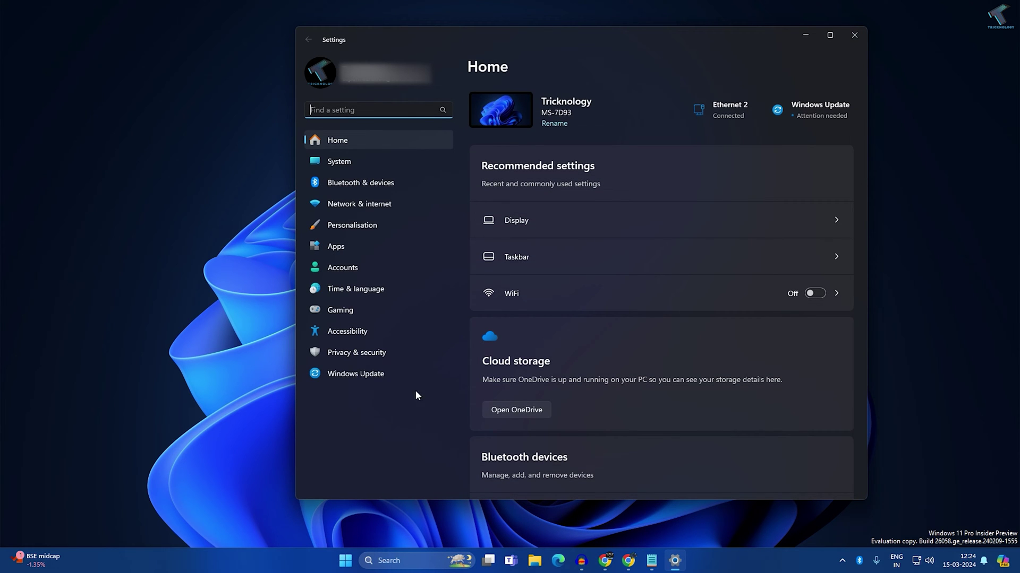
{"action": "left_click", "coordinate": [339, 248]}
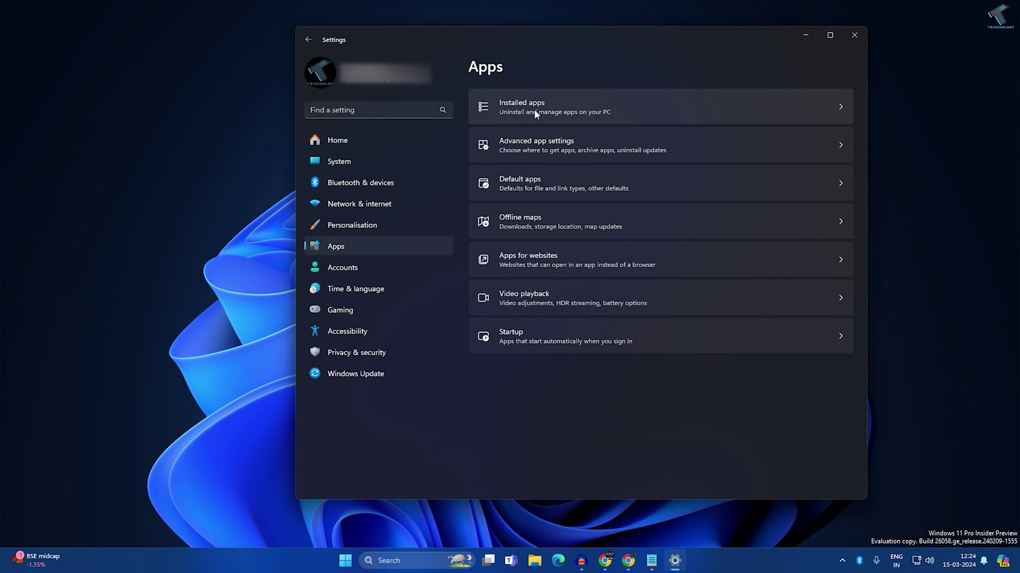
{"action": "left_click", "coordinate": [505, 109]}
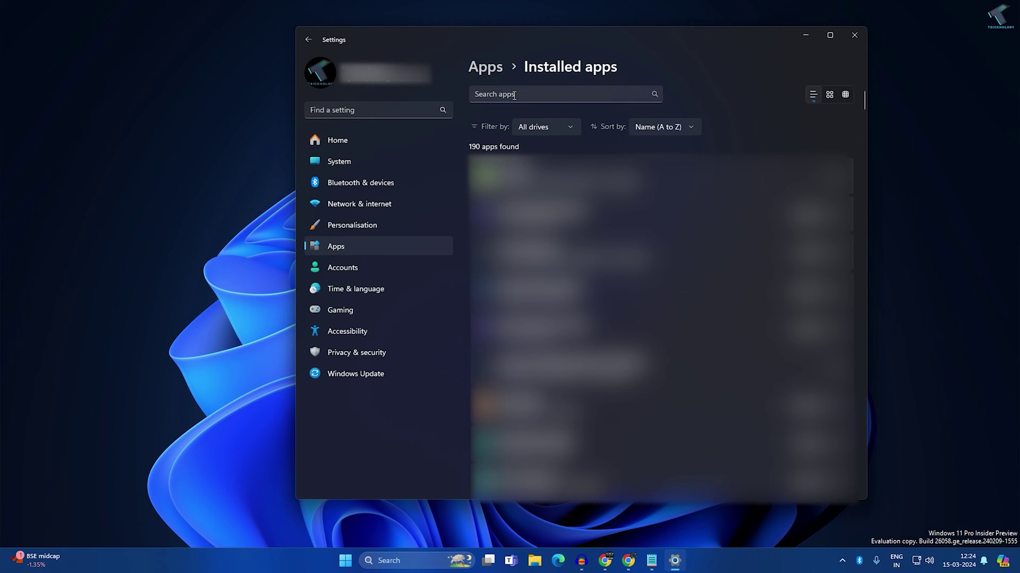
{"action": "left_click", "coordinate": [514, 95]}
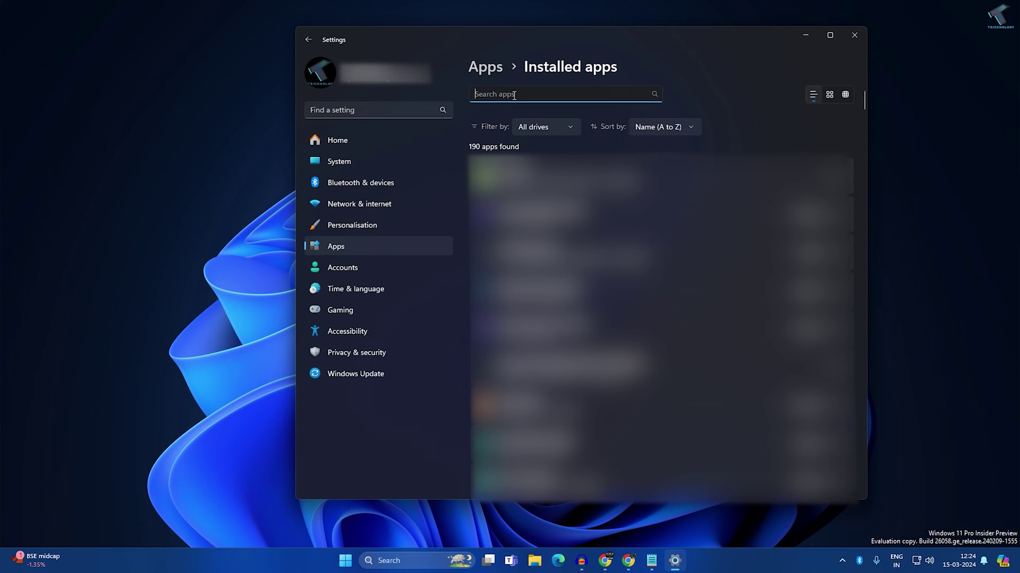
{"action": "type", "text": "snipp"}
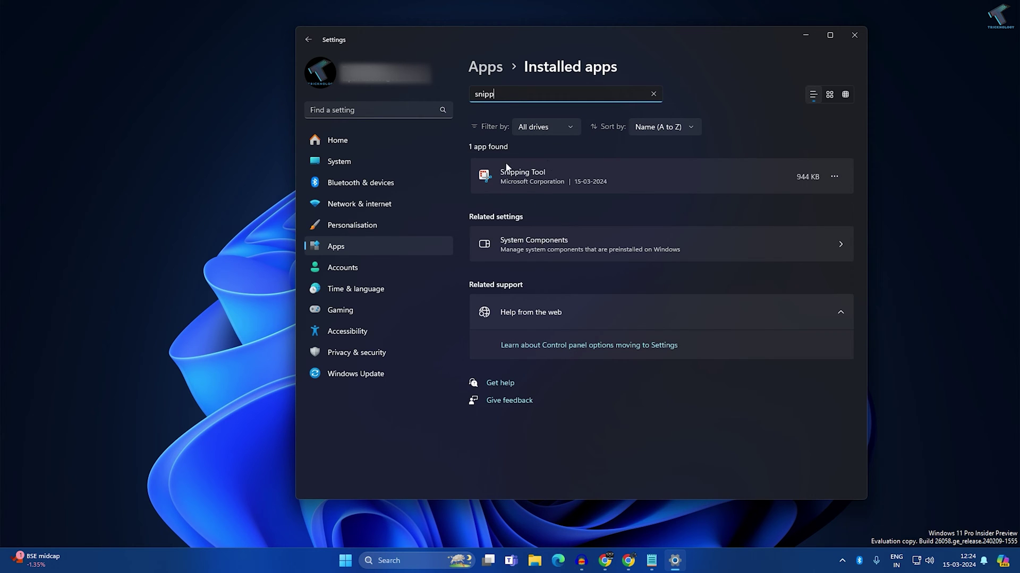
{"action": "left_click", "coordinate": [834, 178]}
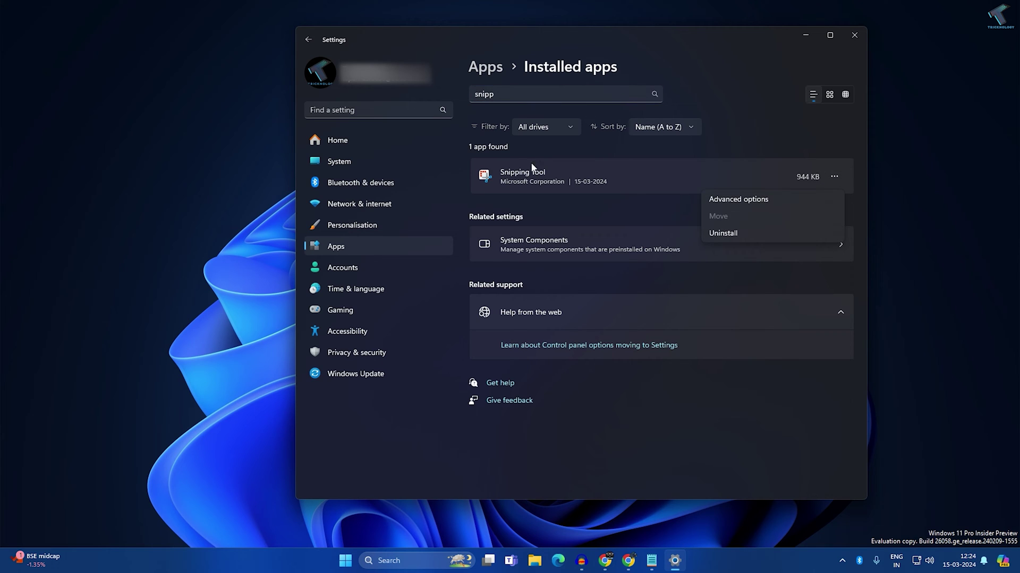
Repair Snipping Tool from its Advanced options page
{"action": "left_click", "coordinate": [746, 199]}
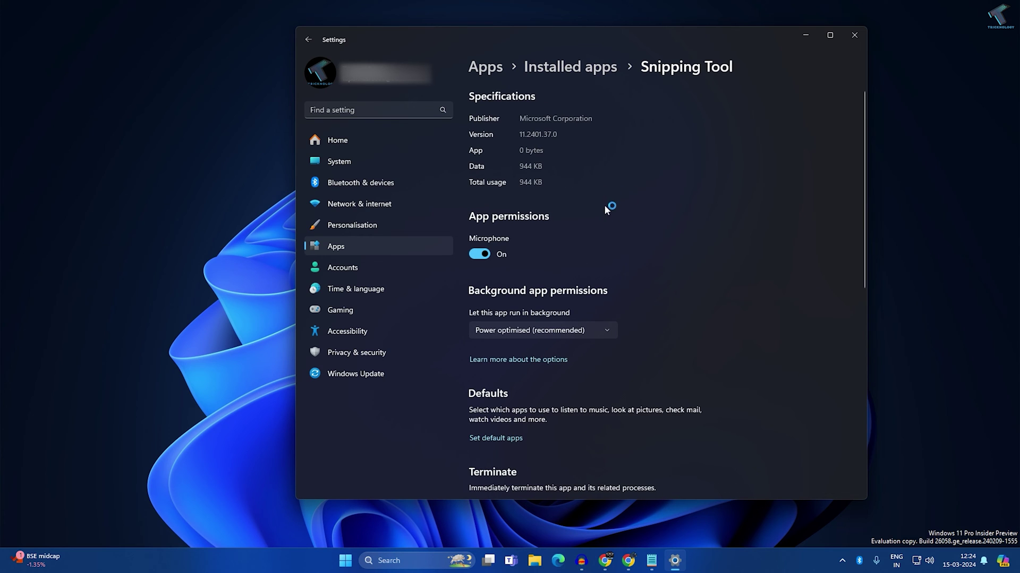
{"action": "scroll", "coordinate": [604, 223], "scroll_direction": "down", "scroll_amount": 1}
{"action": "scroll", "coordinate": [603, 230], "scroll_direction": "down", "scroll_amount": 1}
{"action": "scroll", "coordinate": [603, 230], "scroll_direction": "down", "scroll_amount": 2}
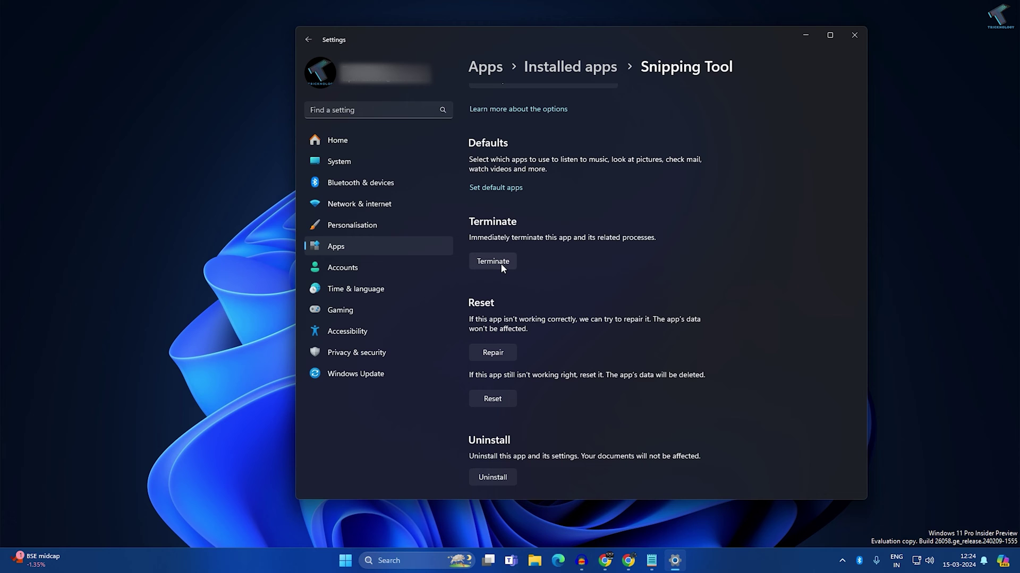
{"action": "left_click", "coordinate": [498, 348]}
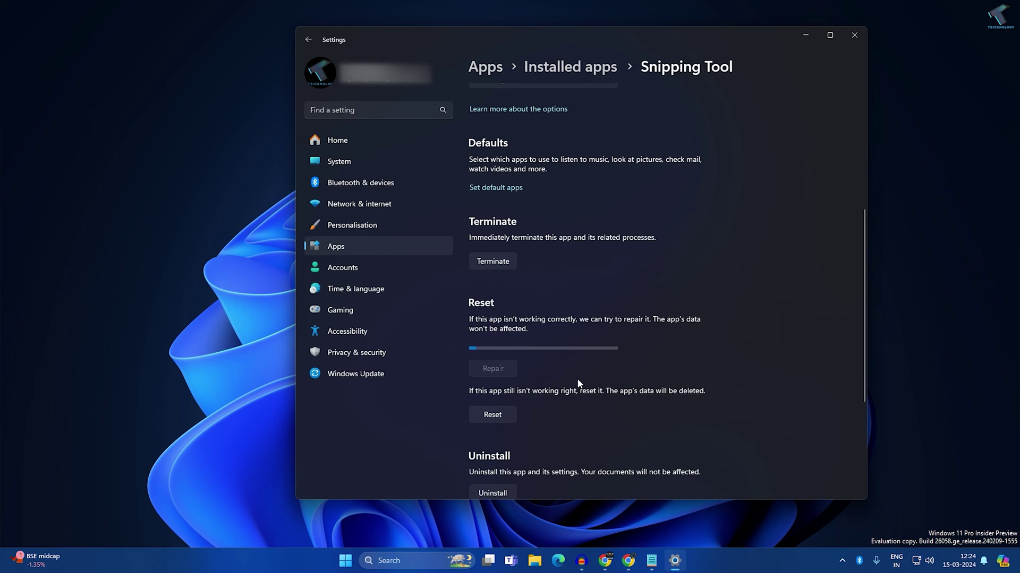
Reset Snipping Tool, confirm the reset, and close Settings
{"action": "scroll", "coordinate": [575, 378], "scroll_direction": "down", "scroll_amount": 2}
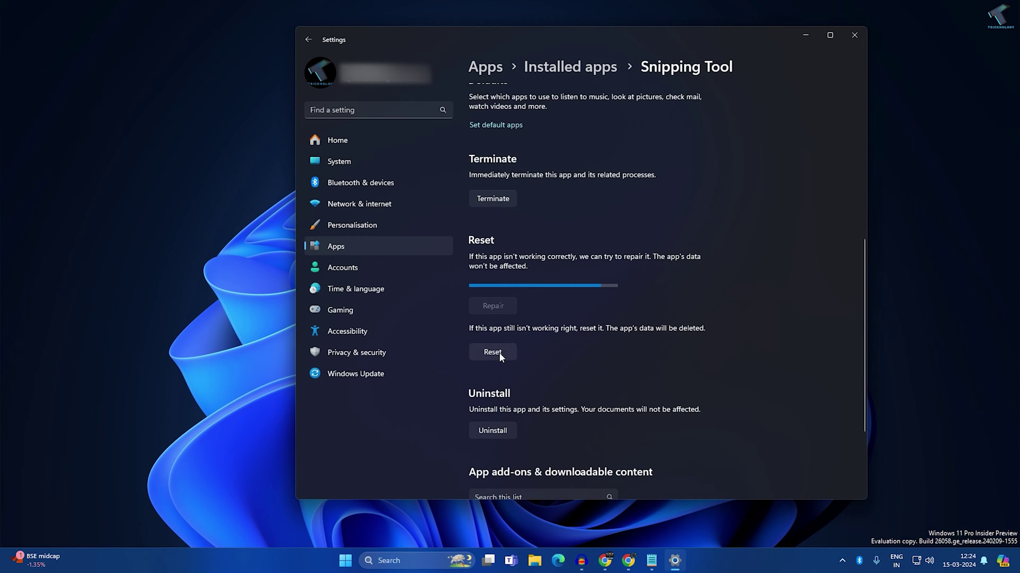
{"action": "left_click", "coordinate": [501, 335]}
{"action": "left_click", "coordinate": [544, 310]}
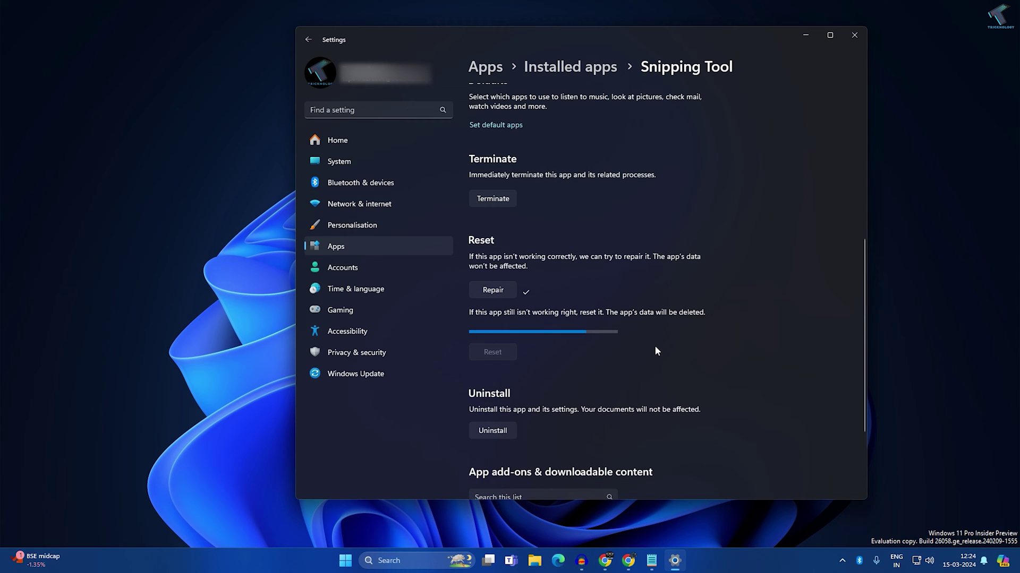
{"action": "left_click", "coordinate": [853, 35]}
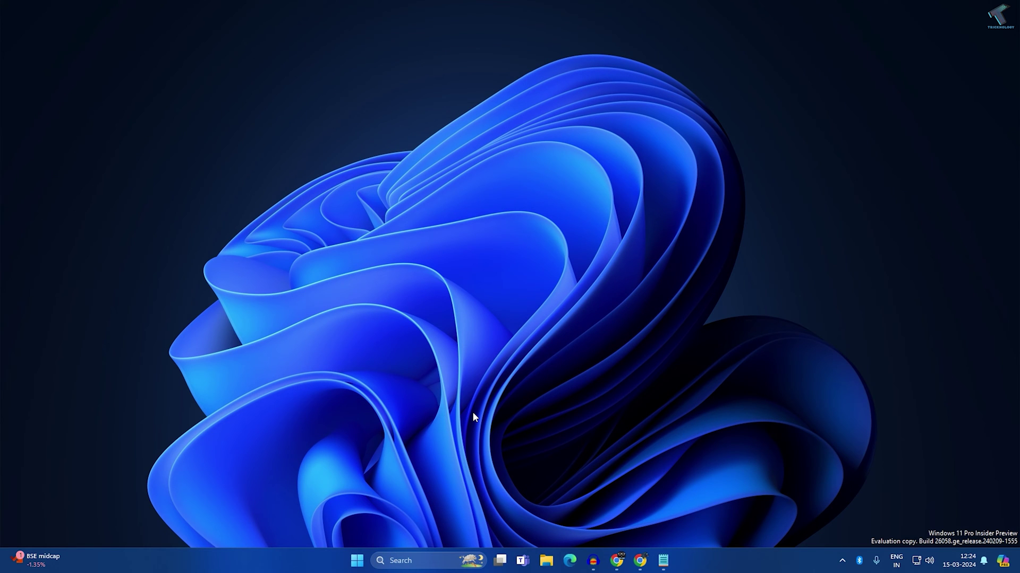
Reopen Settings from the Start right-click menu and go to System > Display > Graphics
{"action": "right_click", "coordinate": [357, 561]}
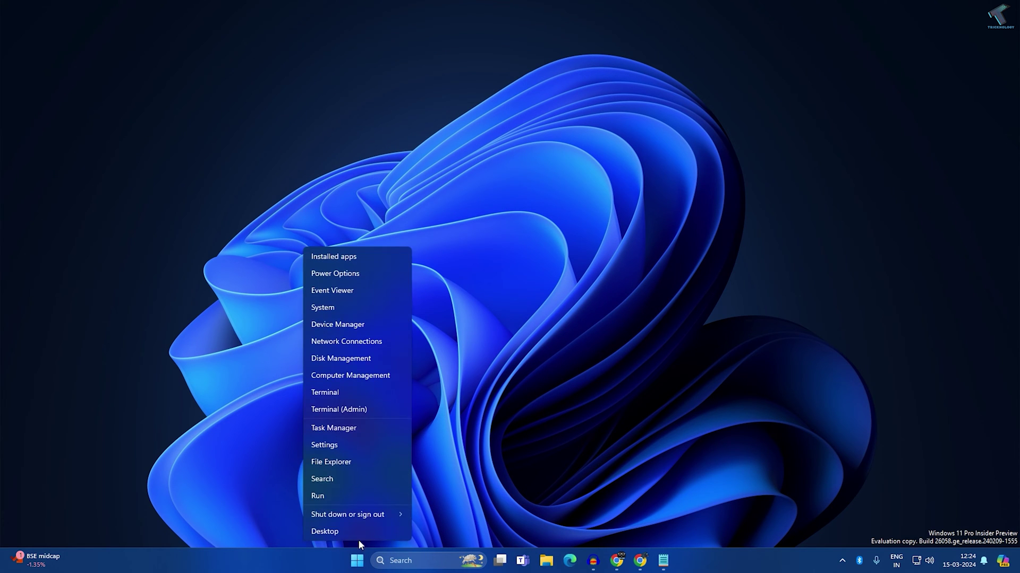
{"action": "left_click", "coordinate": [346, 446]}
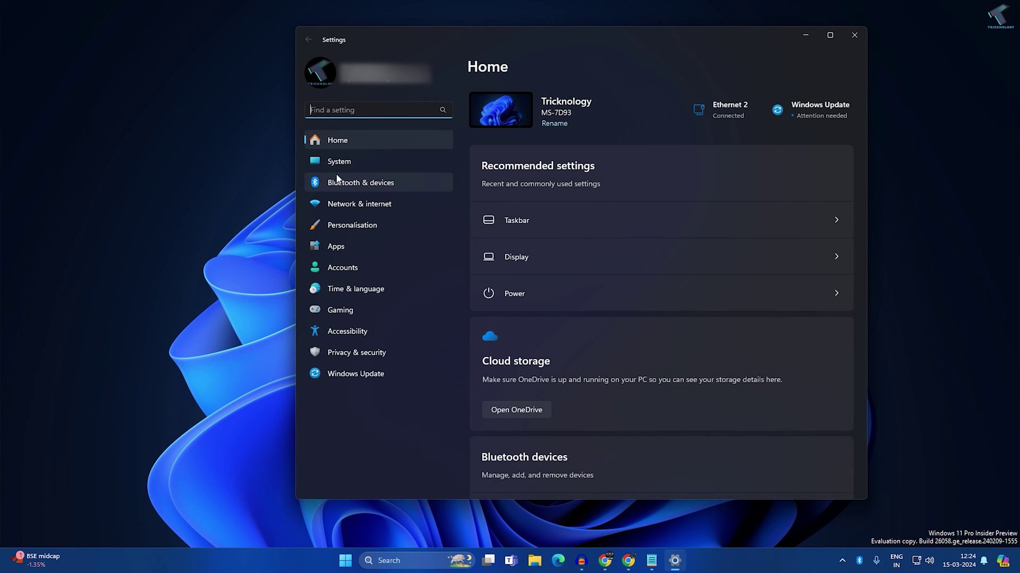
{"action": "left_click", "coordinate": [332, 165]}
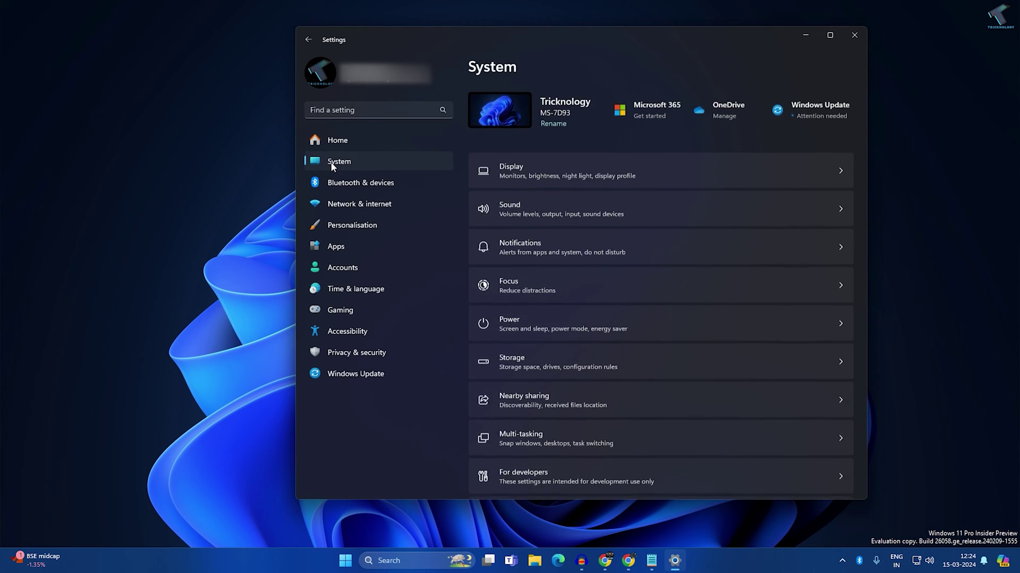
{"action": "left_click", "coordinate": [502, 171]}
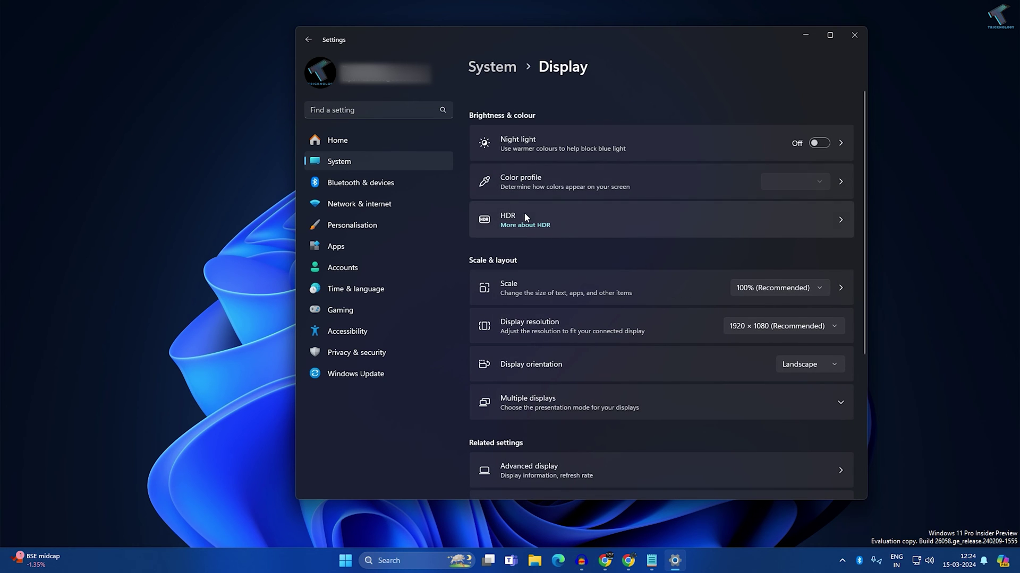
{"action": "scroll", "coordinate": [525, 218], "scroll_direction": "down", "scroll_amount": 1}
{"action": "scroll", "coordinate": [527, 224], "scroll_direction": "down", "scroll_amount": 1}
{"action": "scroll", "coordinate": [526, 225], "scroll_direction": "down", "scroll_amount": 1}
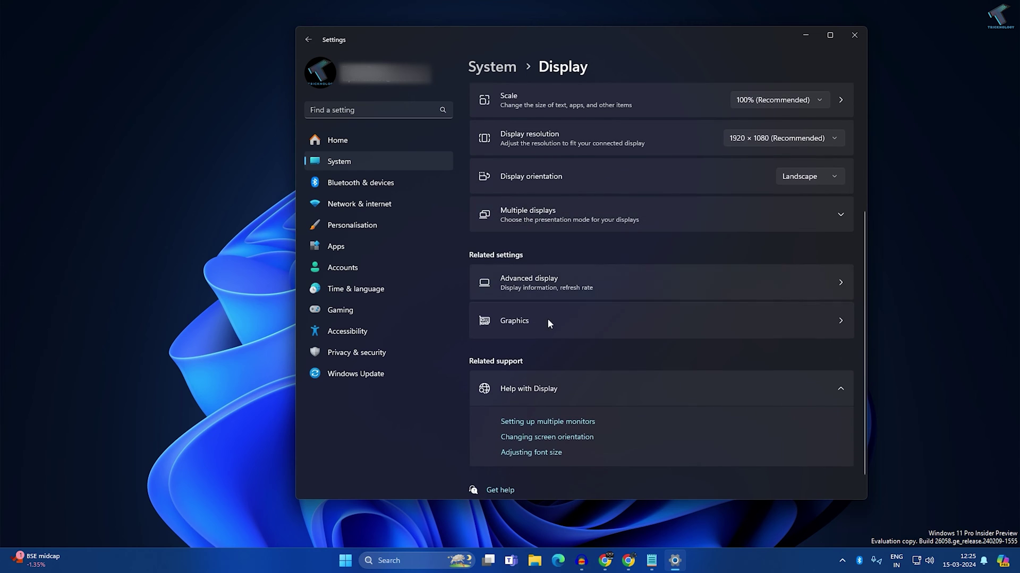
{"action": "left_click", "coordinate": [514, 327]}
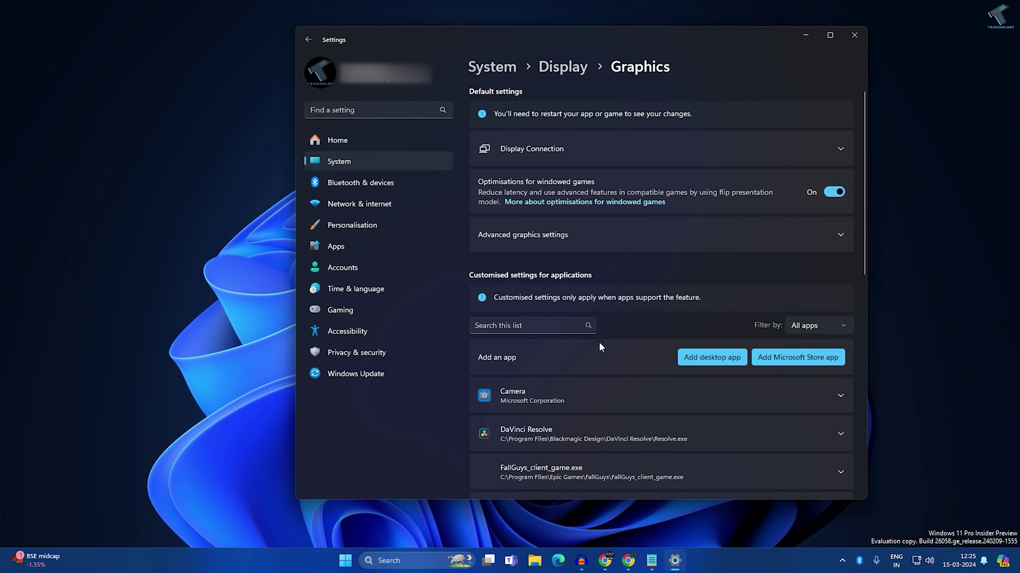
Add Snipping Tool through 'Add Microsoft Store app' to the custom graphics list
{"action": "left_click", "coordinate": [832, 363]}
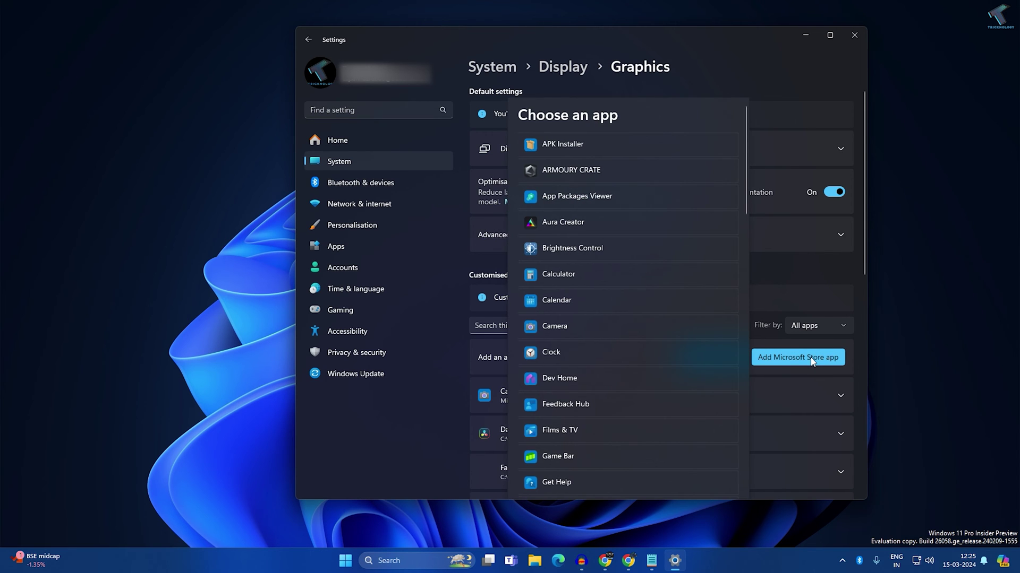
{"action": "scroll", "coordinate": [668, 252], "scroll_direction": "down", "scroll_amount": 5}
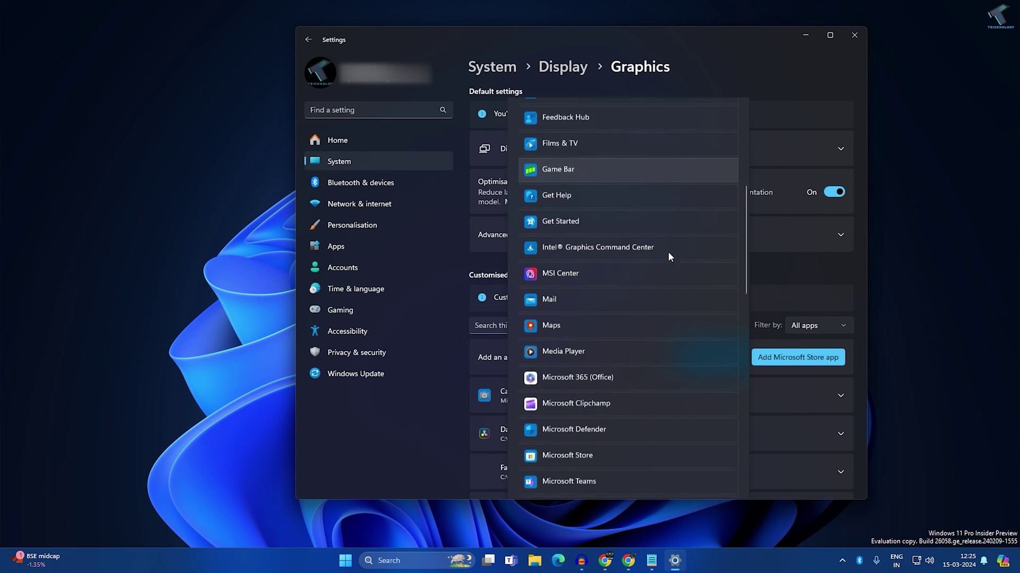
{"action": "scroll", "coordinate": [668, 252], "scroll_direction": "down", "scroll_amount": 6}
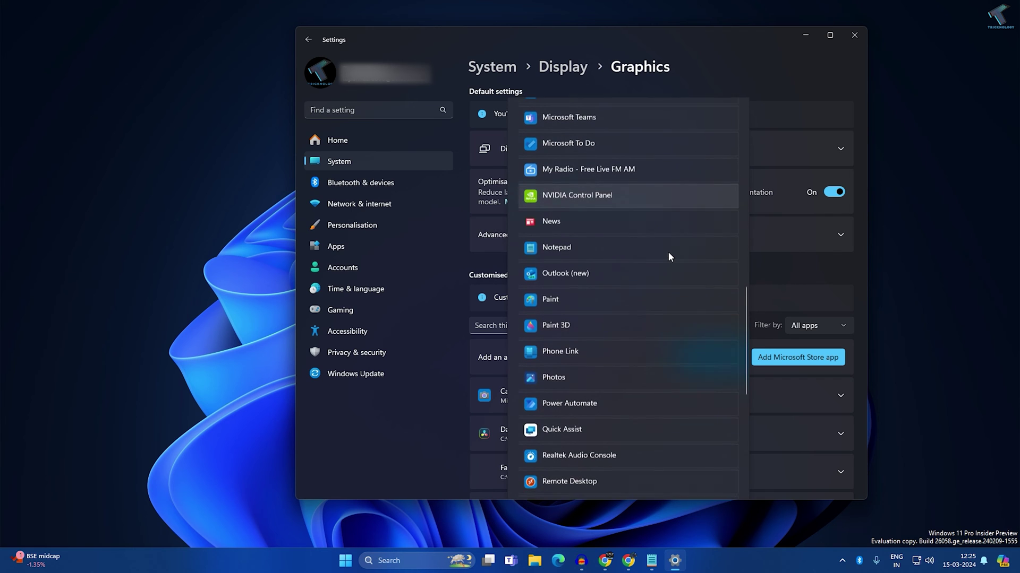
{"action": "scroll", "coordinate": [665, 393], "scroll_direction": "down", "scroll_amount": 3}
{"action": "left_click", "coordinate": [569, 378]}
{"action": "scroll", "coordinate": [569, 376], "scroll_direction": "down", "scroll_amount": 3}
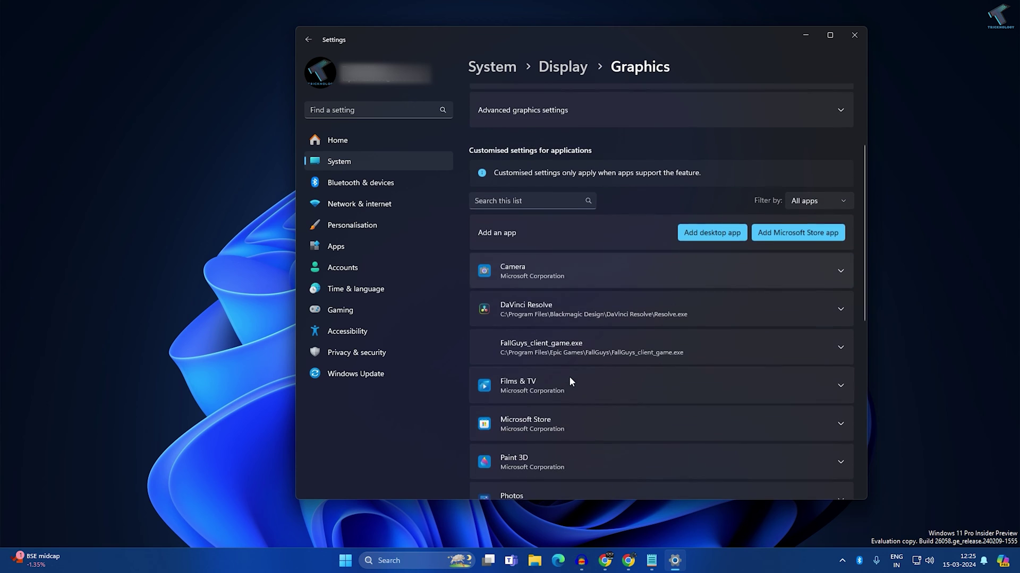
{"action": "scroll", "coordinate": [568, 376], "scroll_direction": "down", "scroll_amount": 3}
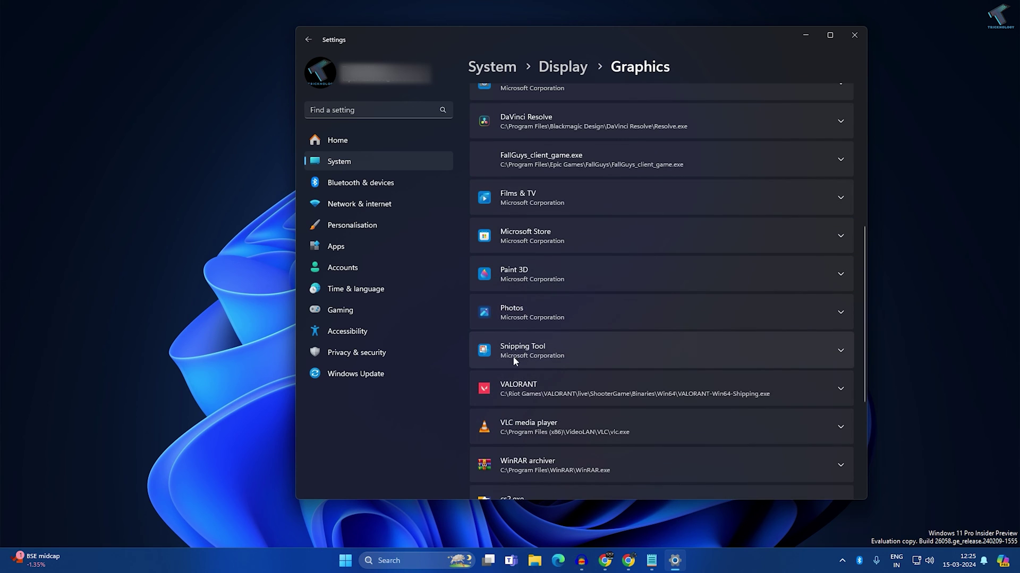
Choose High Performance (NVIDIA GeForce RTX 3070 Ti) as Snipping Tool's GPU preference, then close Settings
{"action": "left_click", "coordinate": [824, 354]}
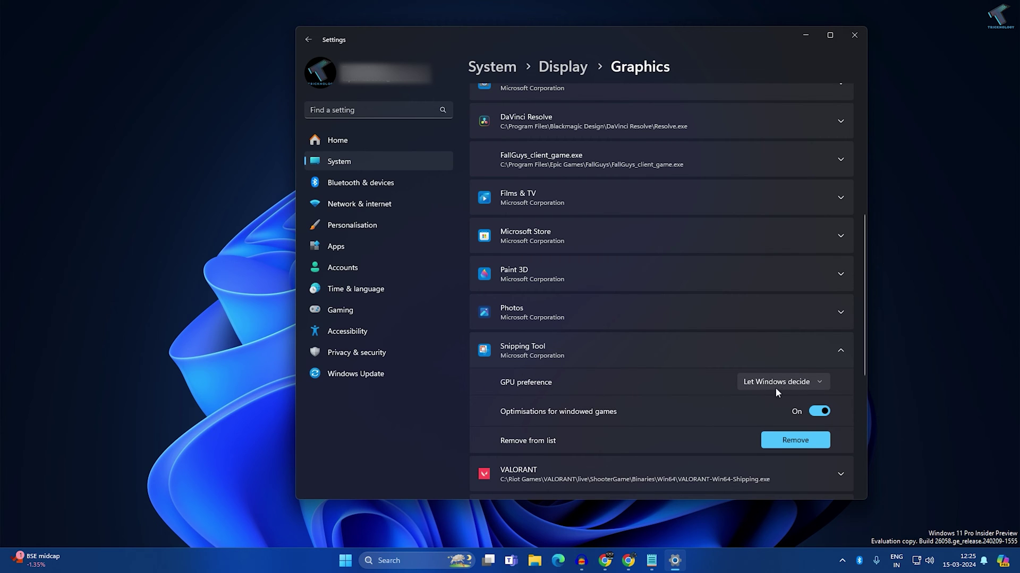
{"action": "left_click", "coordinate": [795, 385]}
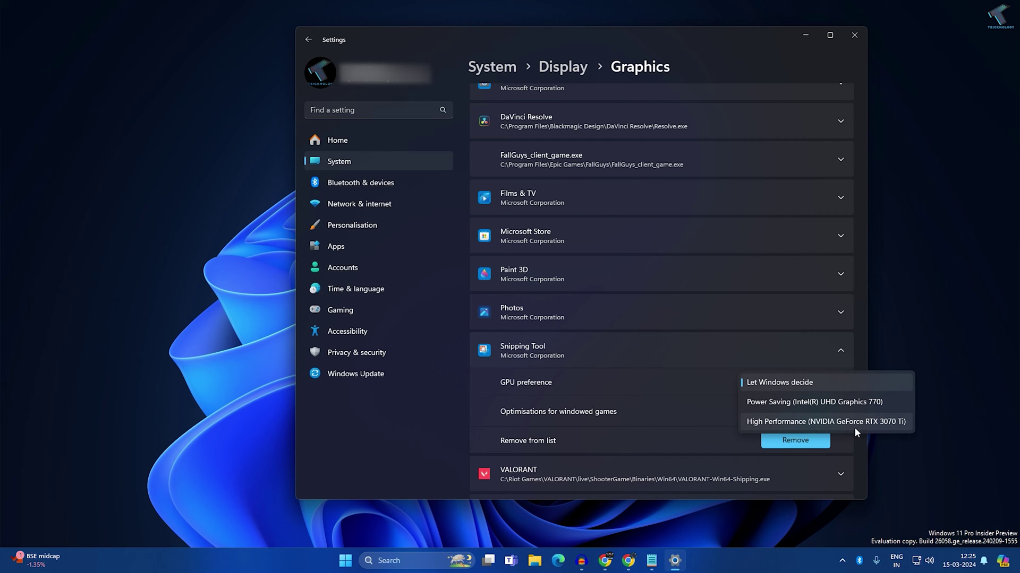
{"action": "left_click", "coordinate": [883, 428]}
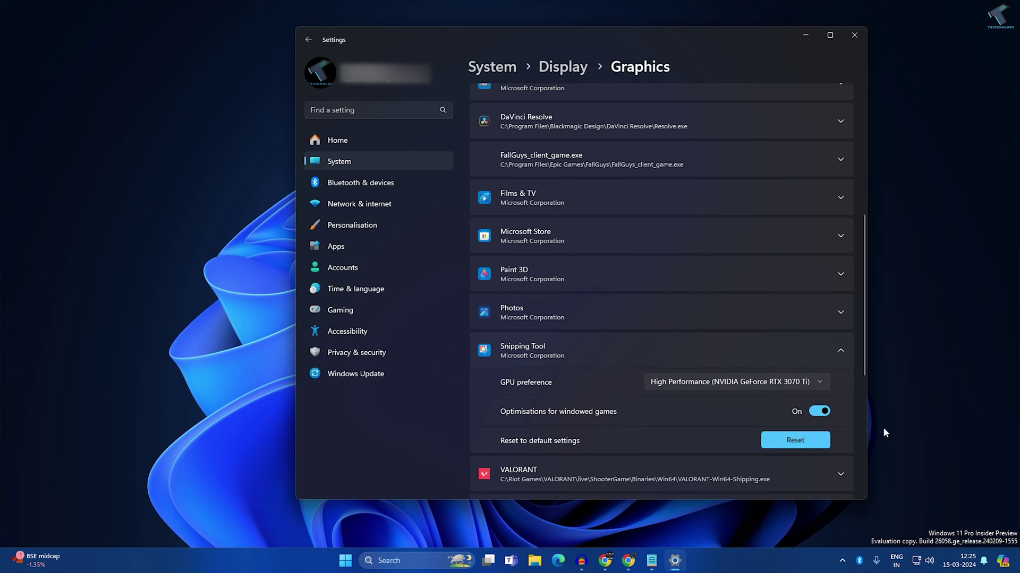
{"action": "left_click", "coordinate": [854, 35]}
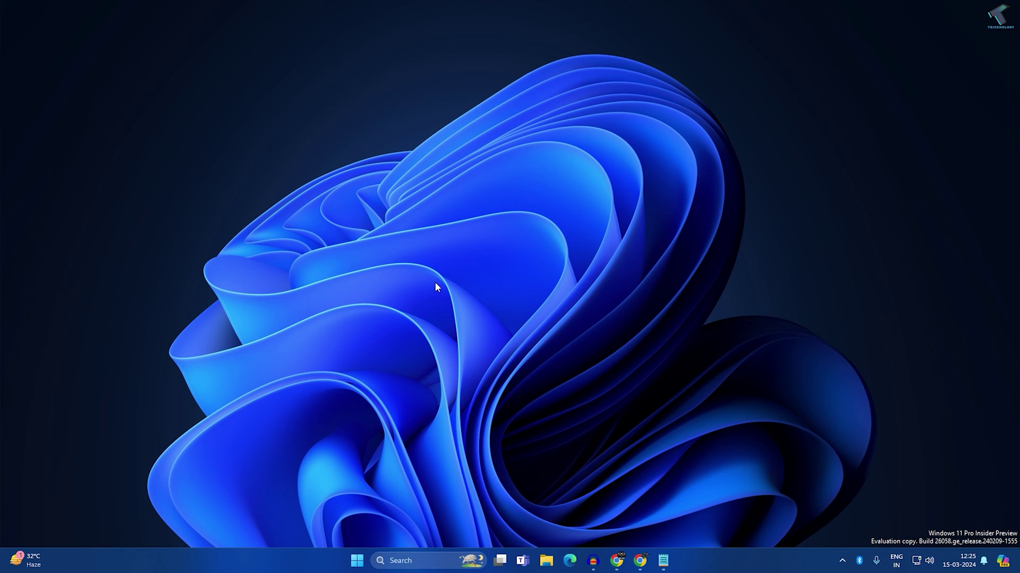
Search 'cmd' in Start and run Command Prompt as administrator, moving its window lower right
{"action": "left_click", "coordinate": [357, 562]}
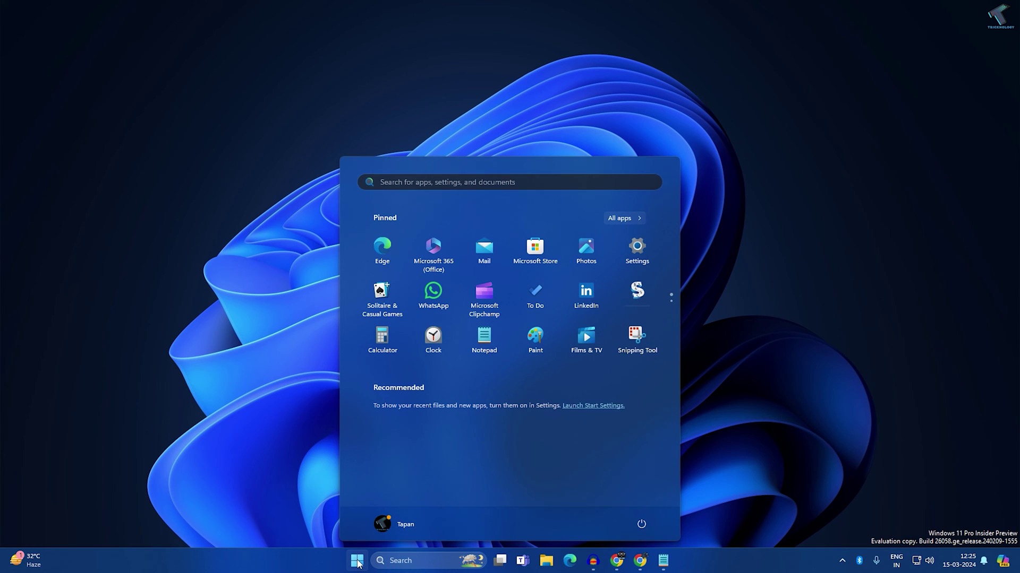
{"action": "type", "text": "cmd"}
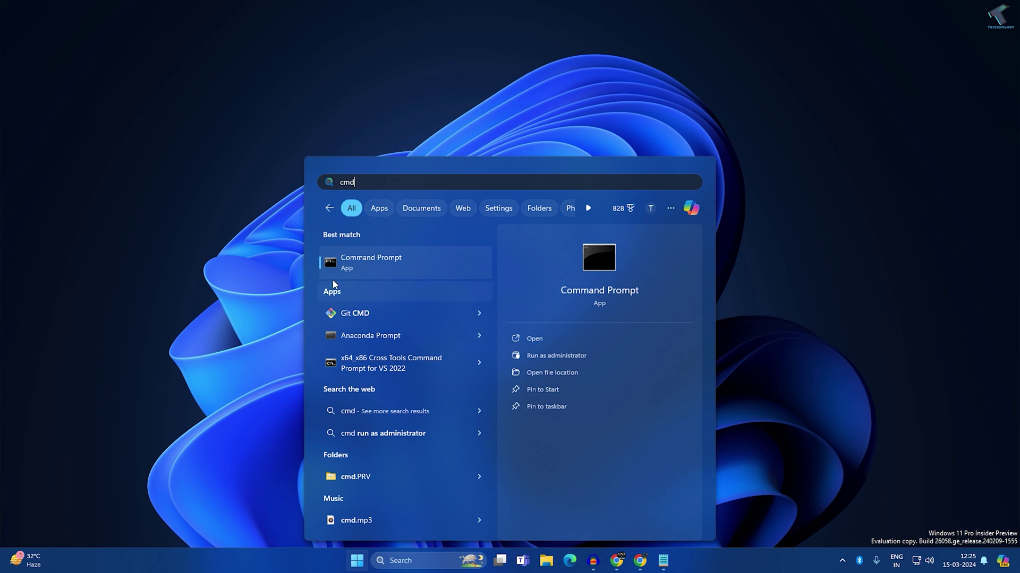
{"action": "right_click", "coordinate": [348, 266]}
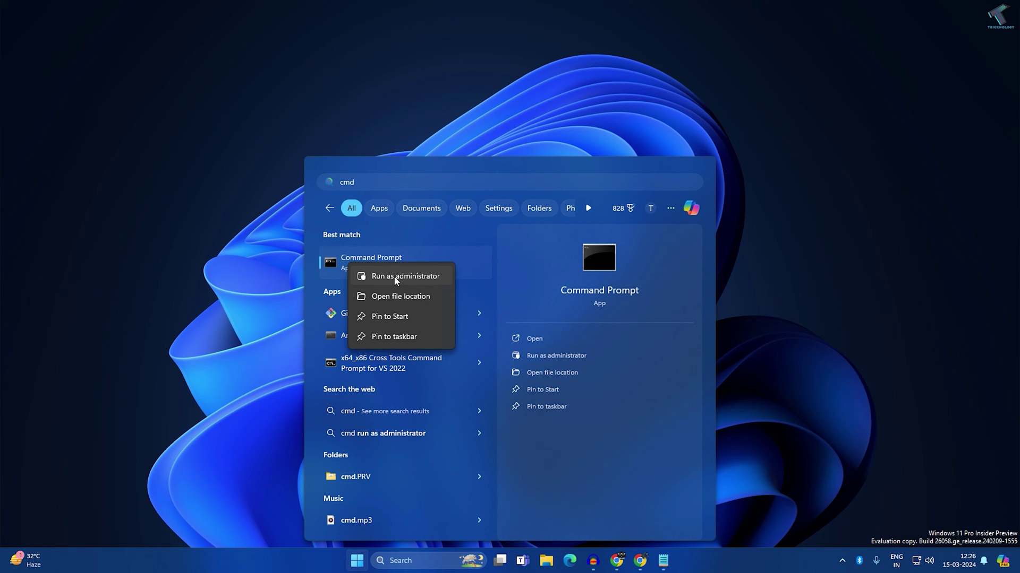
{"action": "left_click", "coordinate": [394, 276]}
{"action": "left_click_drag", "start_coordinate": [350, 18], "coordinate": [602, 132]}
{"action": "scroll", "coordinate": [565, 220], "scroll_direction": "up", "scroll_amount": 1, "text": "ctrl"}
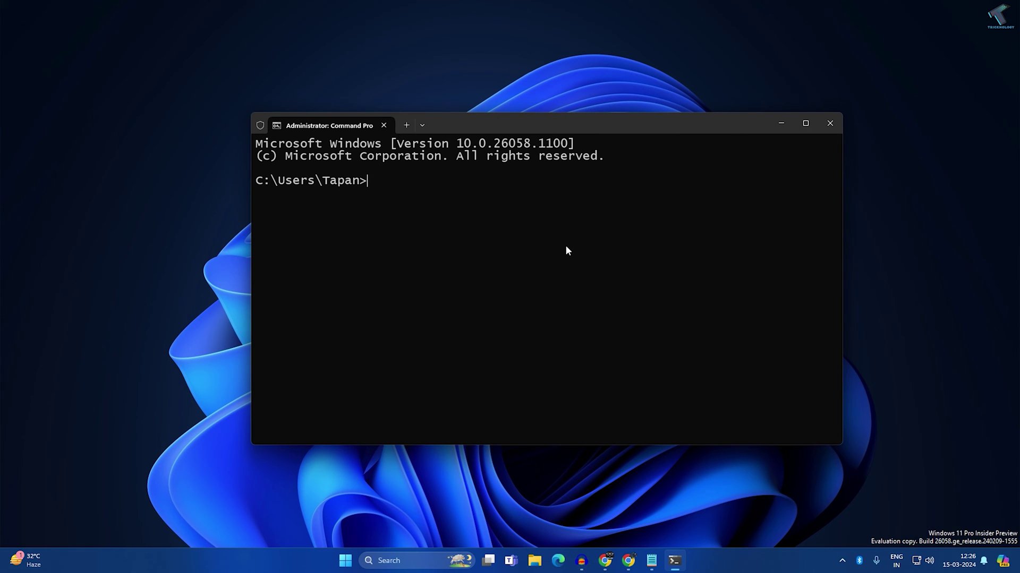
Run sfc /scannow and Dism /Online /Cleanup-Image /ScanHealth, then recall the DISM command for editing
{"action": "type", "text": "sfc /scannow"}
{"action": "key", "text": "Return"}
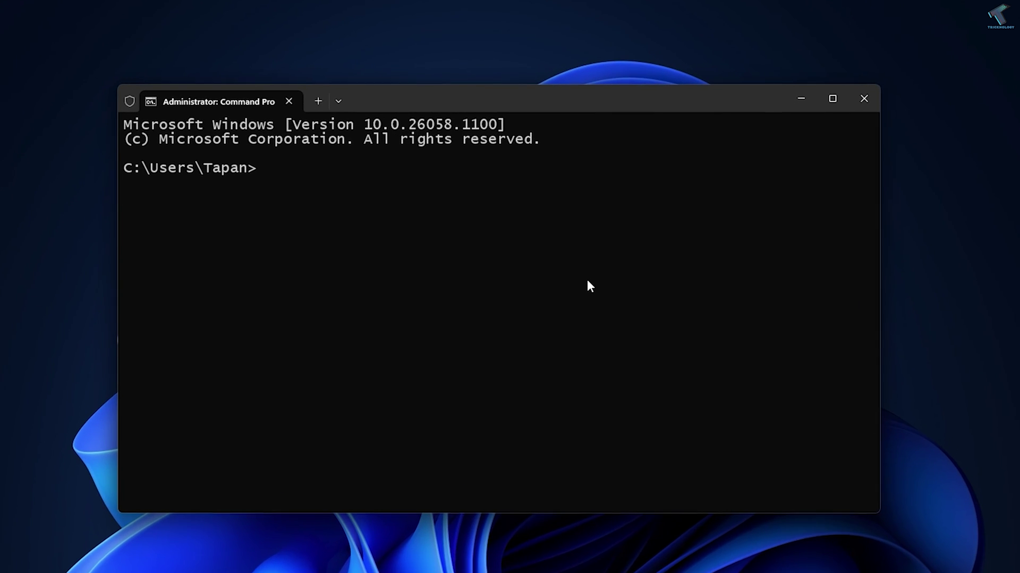
{"action": "type", "text": "Dism"}
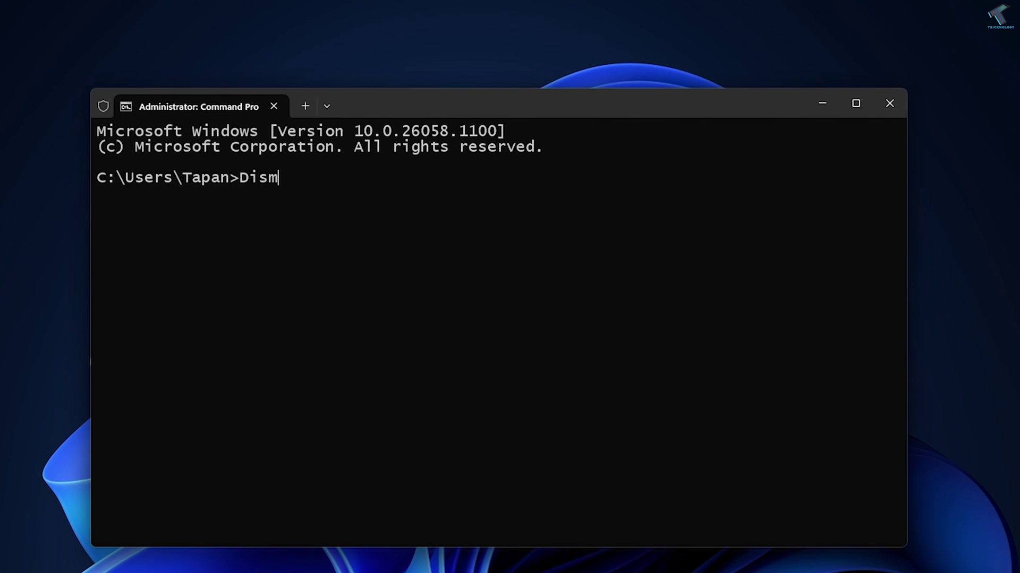
{"action": "type", "text": " /Online /Cleanup"}
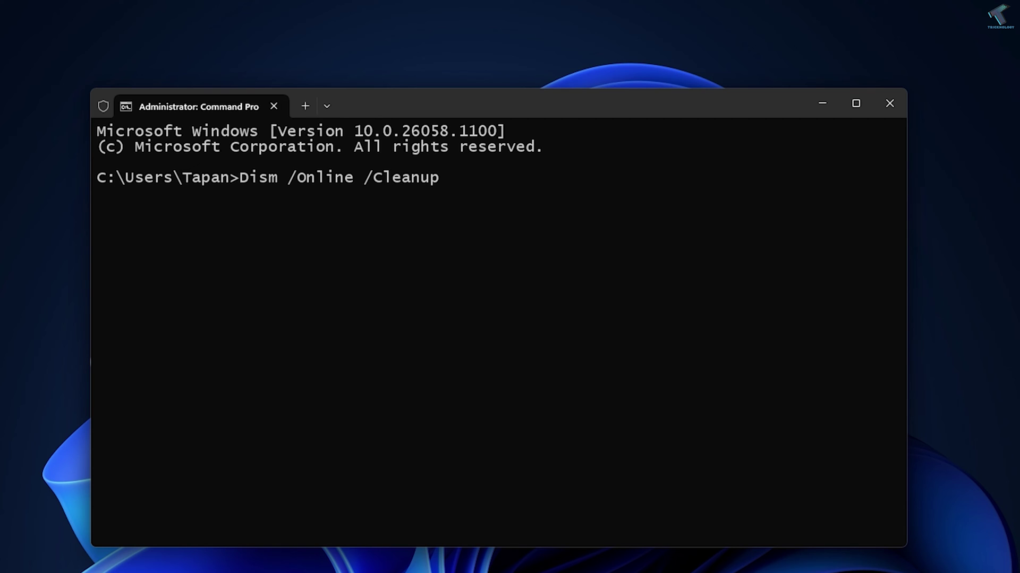
{"action": "type", "text": "-I"}
{"action": "type", "text": "mage /Scan"}
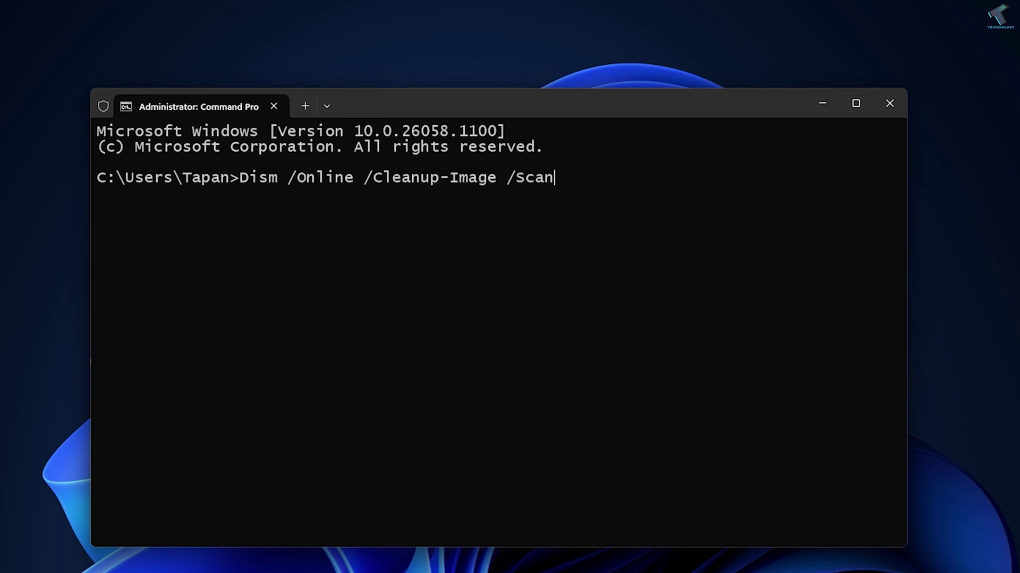
{"action": "type", "text": "Health"}
{"action": "key", "text": "Return"}
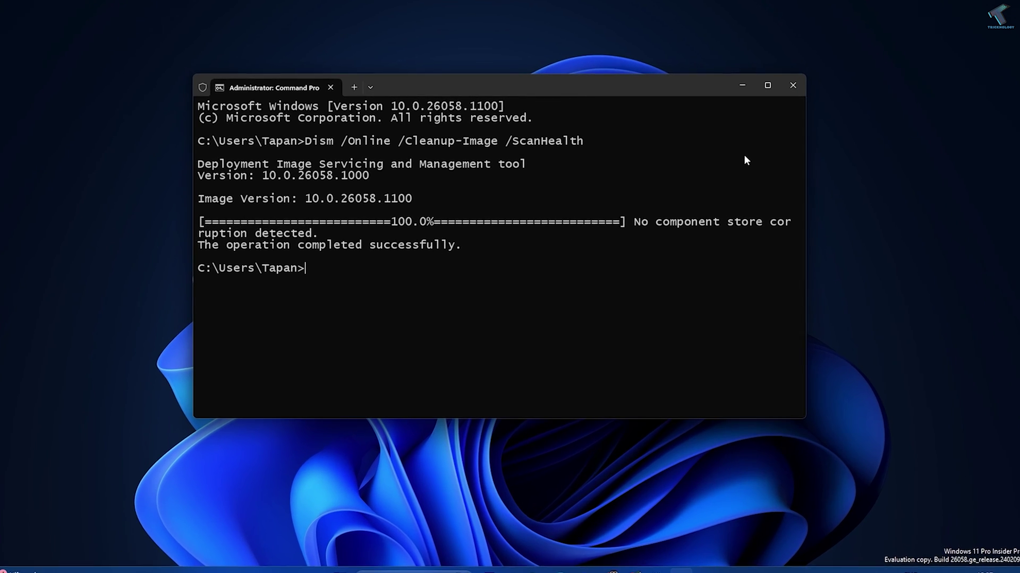
{"action": "key", "text": "Up"}
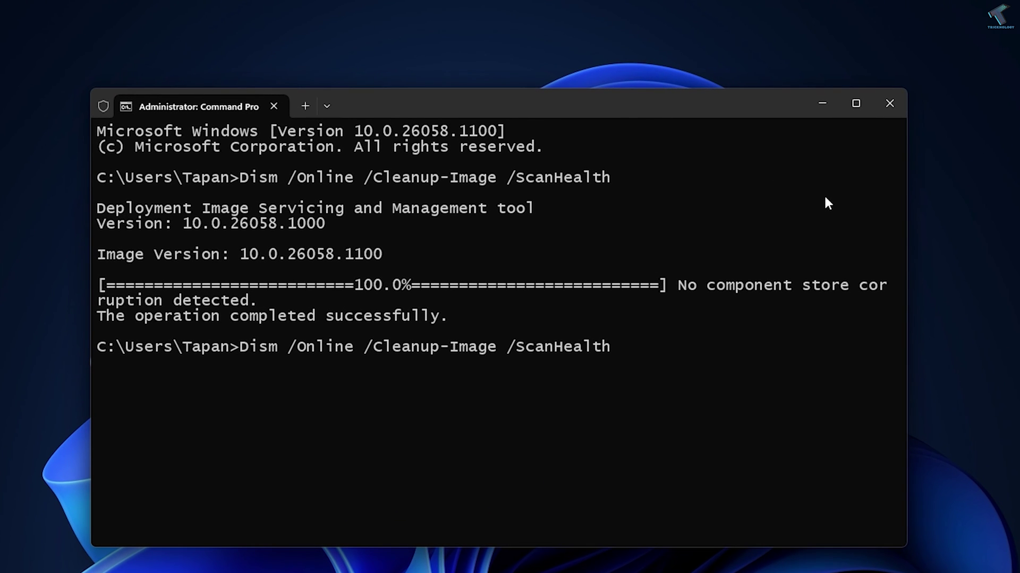
{"action": "key", "text": "BackSpace"}
{"action": "key", "text": "BackSpace"}
{"action": "key", "text": "BackSpace"}
{"action": "key", "text": "BackSpace"}
{"action": "key", "text": "BackSpace"}
{"action": "key", "text": "BackSpace"}
{"action": "key", "text": "BackSpace"}
{"action": "key", "text": "BackSpace"}
{"action": "key", "text": "BackSpace"}
{"action": "key", "text": "BackSpace"}
Change the recalled command to Dism /Online /Cleanup-Image /CheckHealth and run it
{"action": "type", "text": "C"}
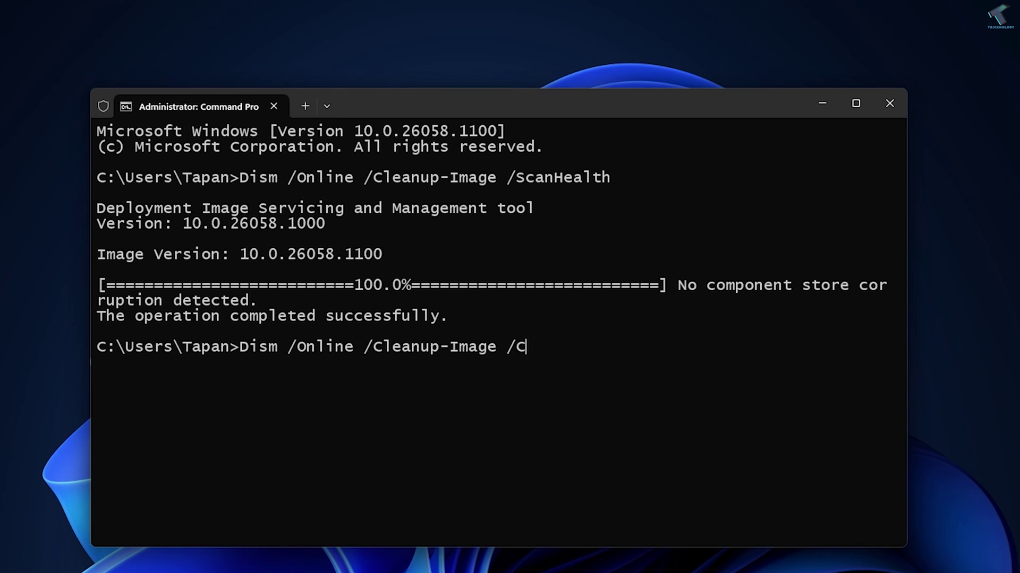
{"action": "type", "text": "heckHealth"}
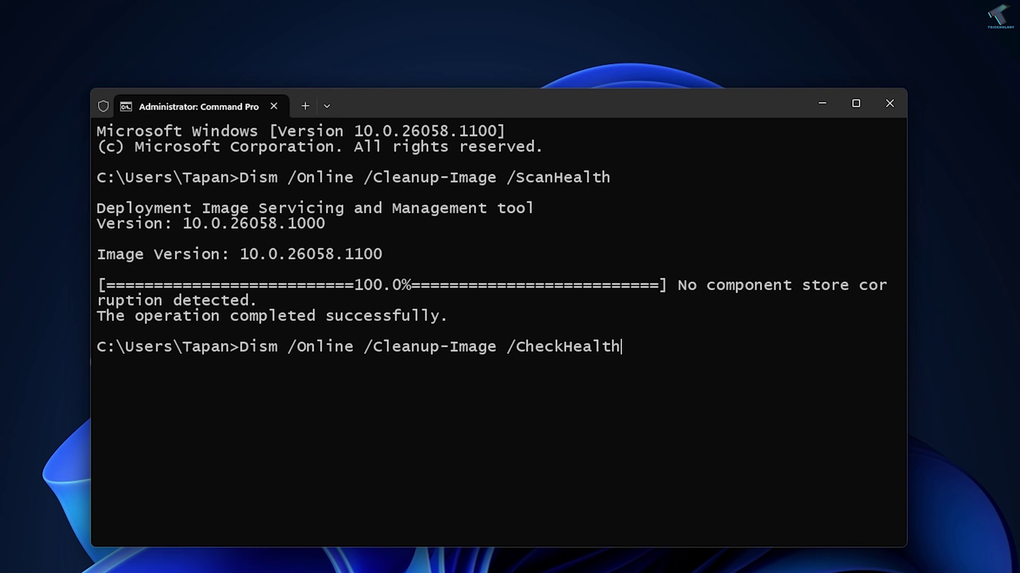
{"action": "key", "text": "Return"}
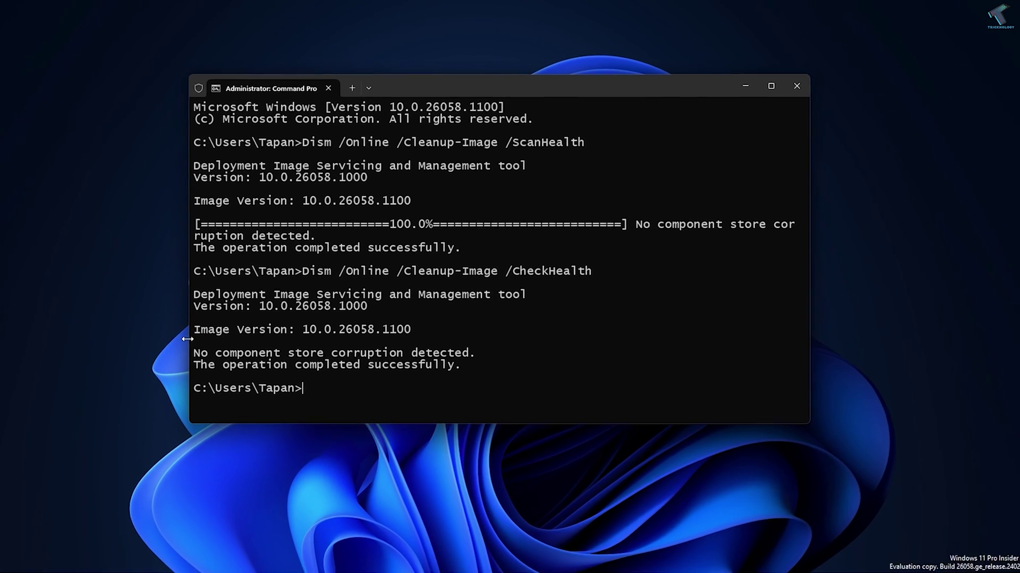
Close the admin Command Prompt and dismiss the Start and power menus to reach the desktop
{"action": "left_click", "coordinate": [791, 85]}
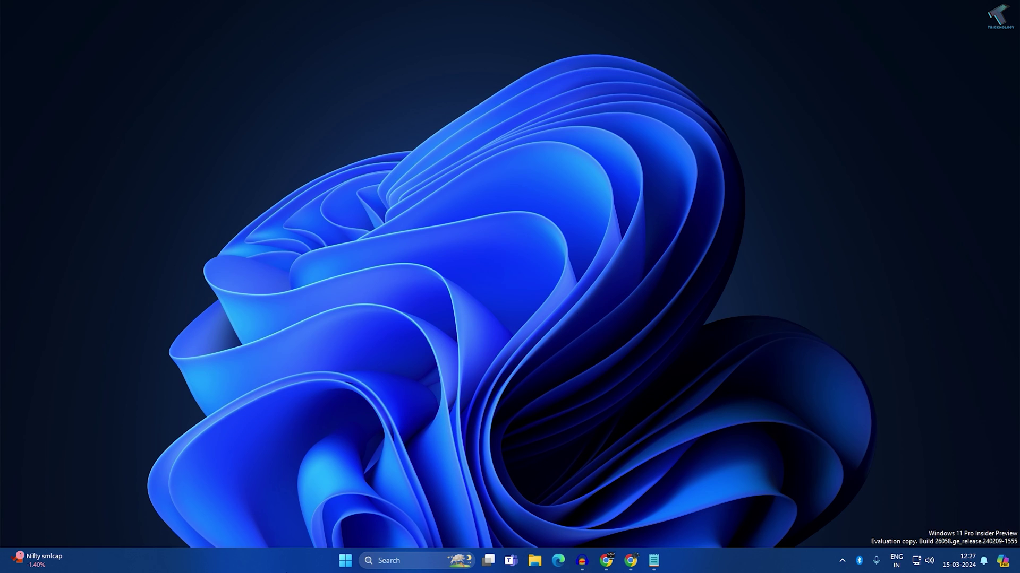
{"action": "left_click", "coordinate": [368, 558]}
{"action": "left_click", "coordinate": [649, 530]}
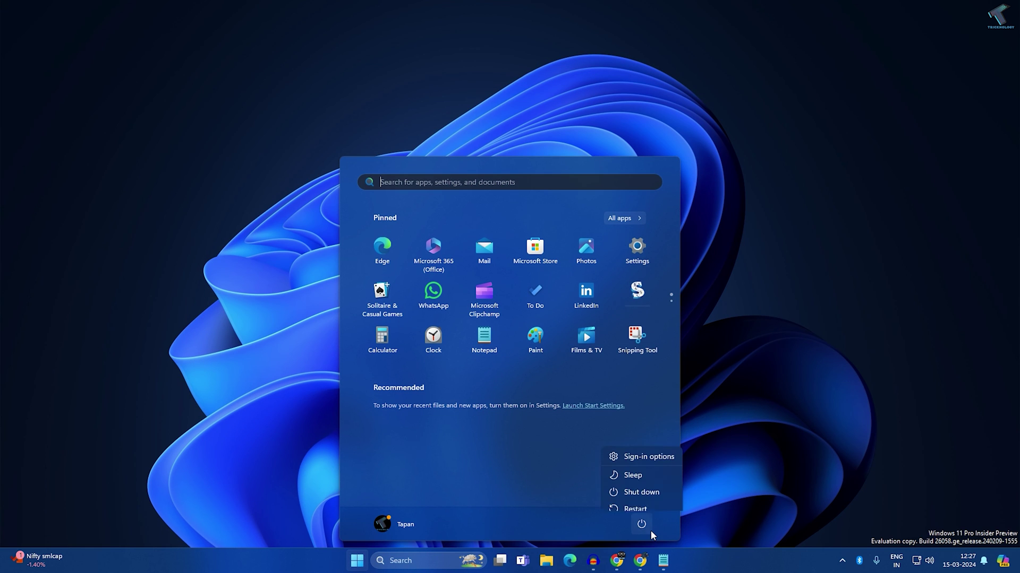
{"action": "left_click", "coordinate": [777, 453]}
{"action": "left_click", "coordinate": [767, 426]}
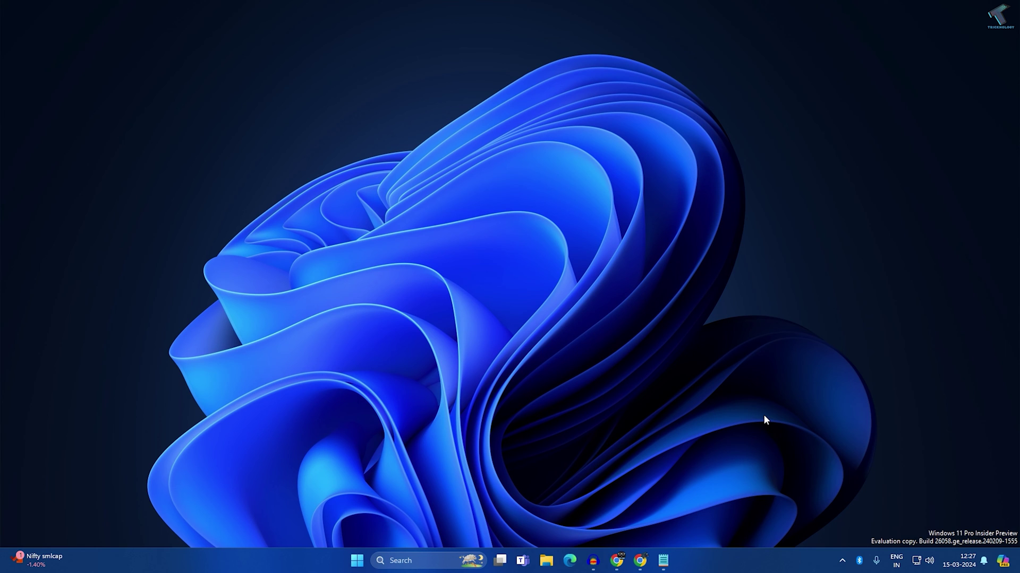
Copy the full Get-AppXPackage re-register command from Notepad, then minimize Notepad and show Start
{"action": "left_click", "coordinate": [663, 560]}
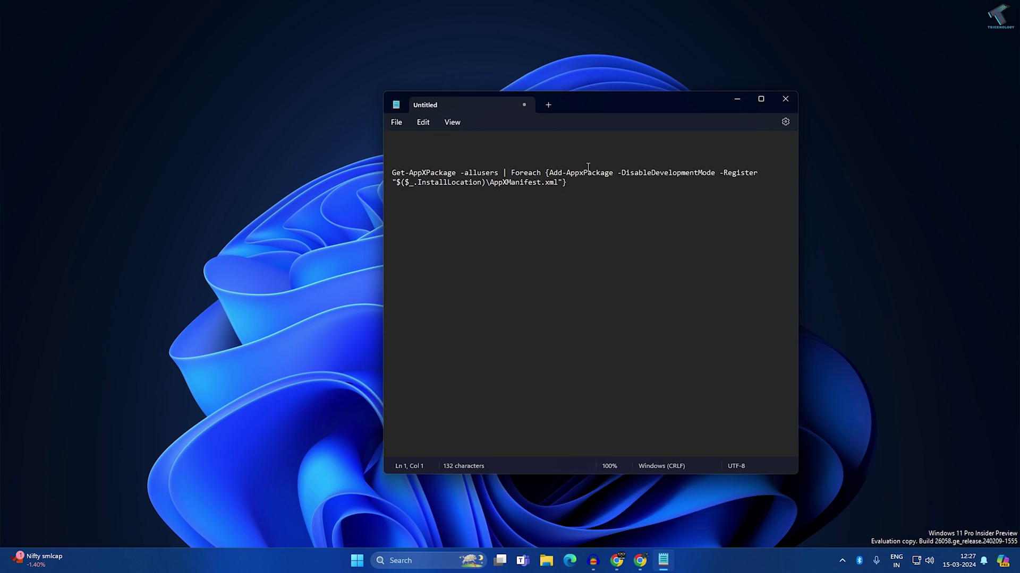
{"action": "left_click_drag", "start_coordinate": [603, 192], "coordinate": [387, 179]}
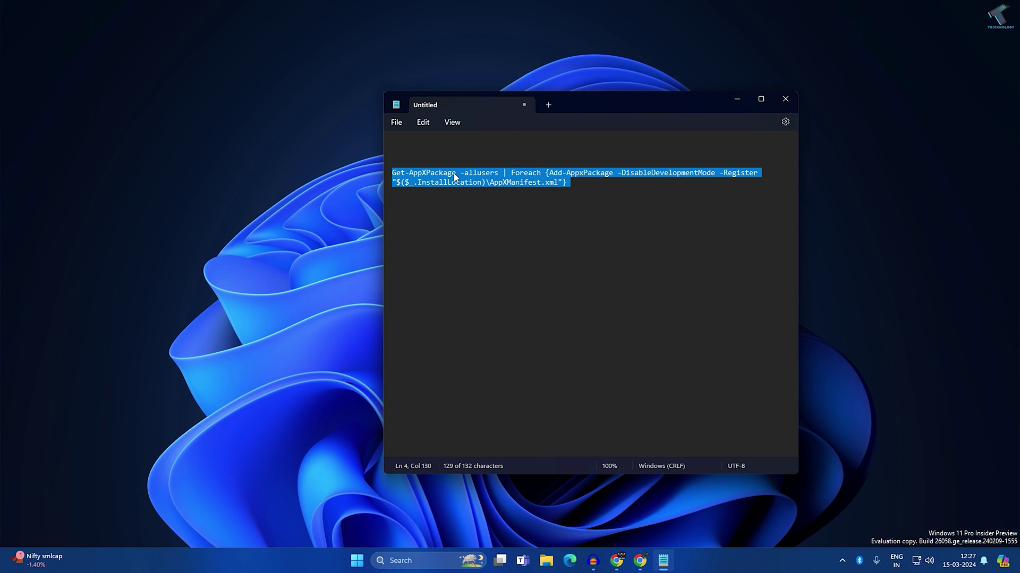
{"action": "right_click", "coordinate": [513, 173]}
{"action": "left_click", "coordinate": [512, 225]}
{"action": "left_click_drag", "start_coordinate": [593, 184], "coordinate": [327, 170]}
{"action": "right_click", "coordinate": [541, 183]}
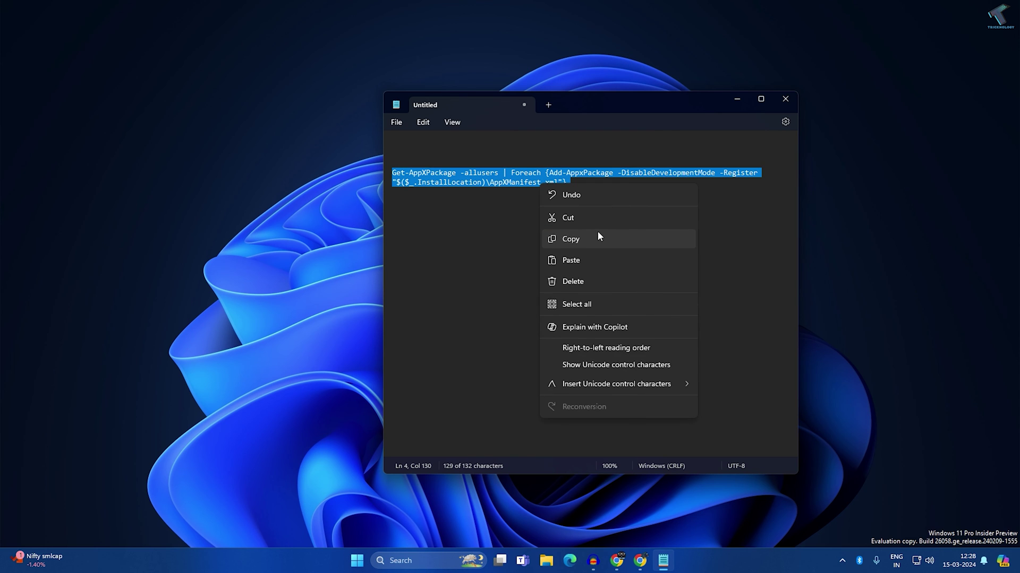
{"action": "left_click", "coordinate": [597, 232]}
{"action": "left_click", "coordinate": [741, 99]}
{"action": "left_click", "coordinate": [354, 561]}
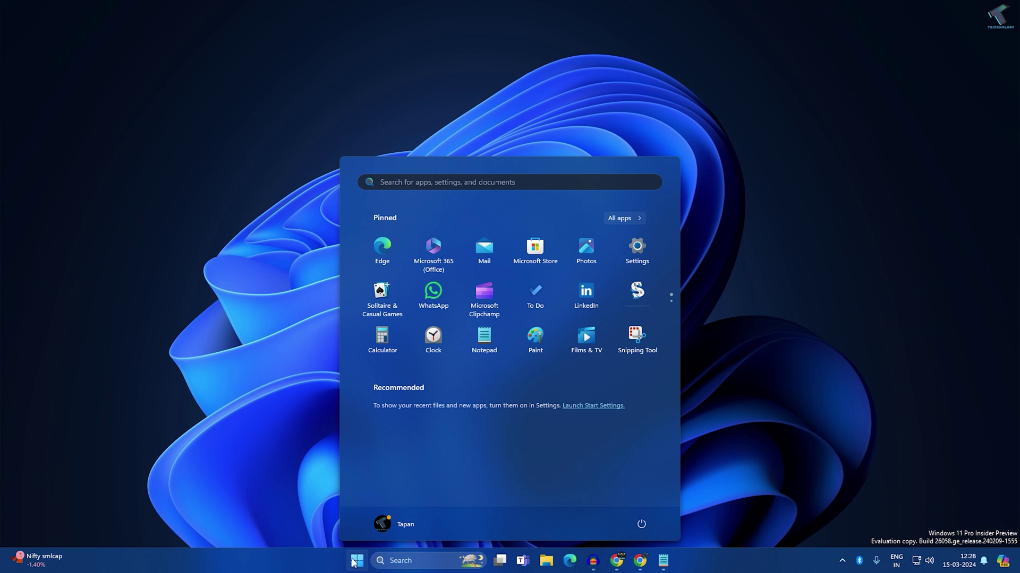
Search 'powershell' and run Windows PowerShell as administrator
{"action": "type", "text": "powershell"}
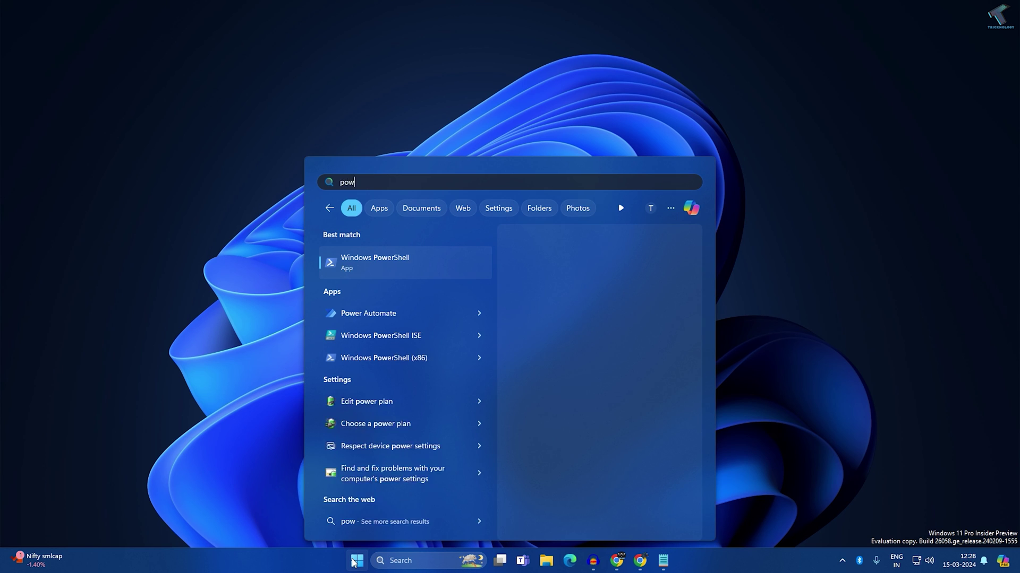
{"action": "right_click", "coordinate": [428, 258]}
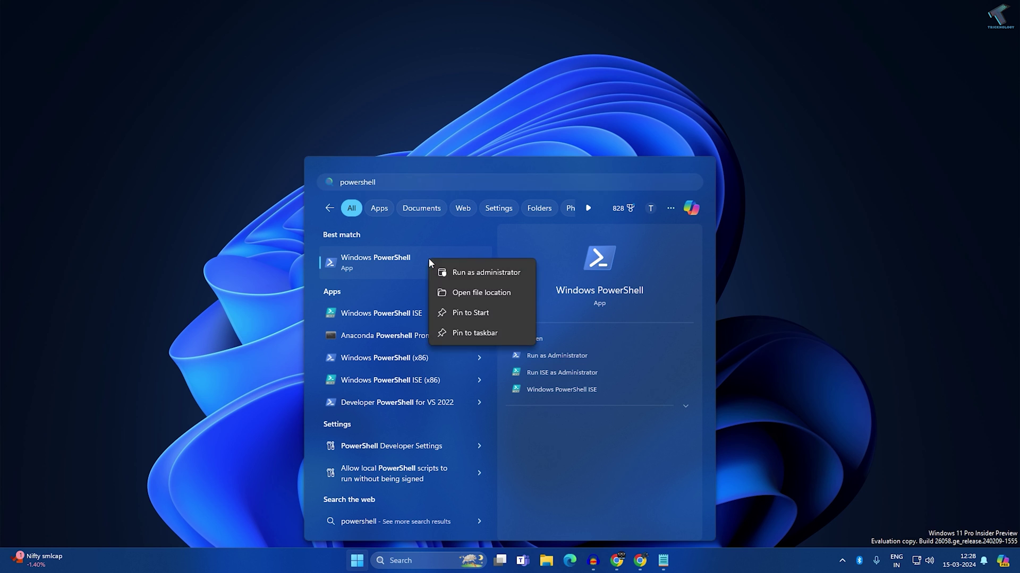
{"action": "left_click", "coordinate": [473, 273]}
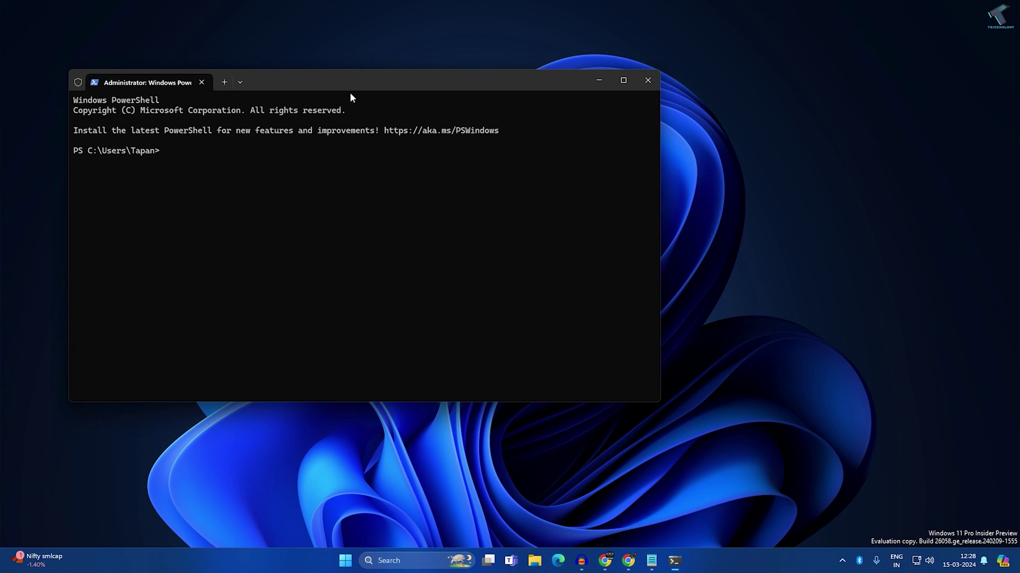
Paste the Get-AppXPackage re-registration command at the admin PowerShell prompt
{"action": "left_click_drag", "start_coordinate": [352, 95], "coordinate": [560, 96]}
{"action": "scroll", "coordinate": [484, 261], "scroll_direction": "up", "scroll_amount": 6, "text": "ctrl"}
{"action": "key", "text": "ctrl+v"}
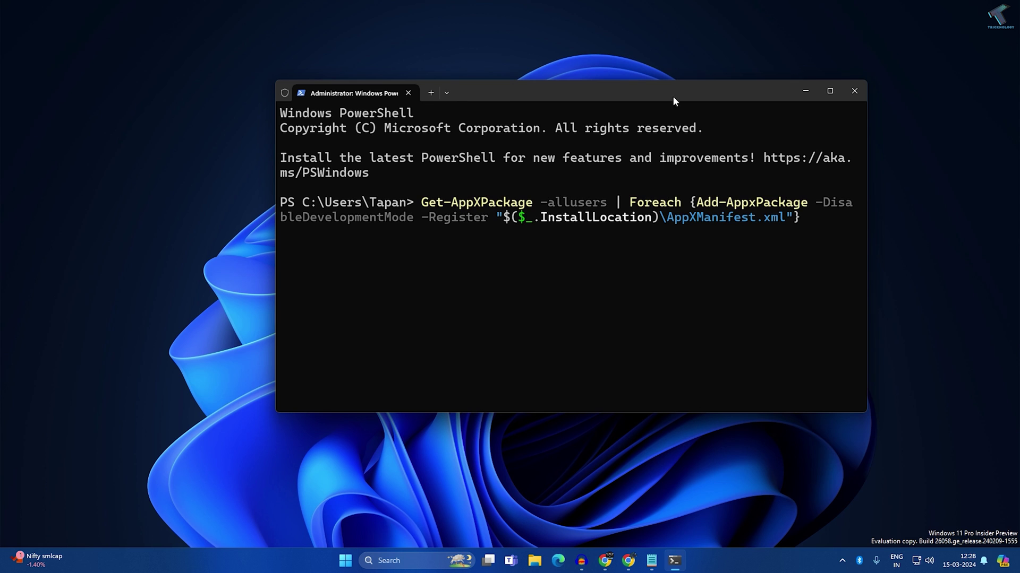
{"action": "left_click_drag", "start_coordinate": [653, 91], "coordinate": [525, 76]}
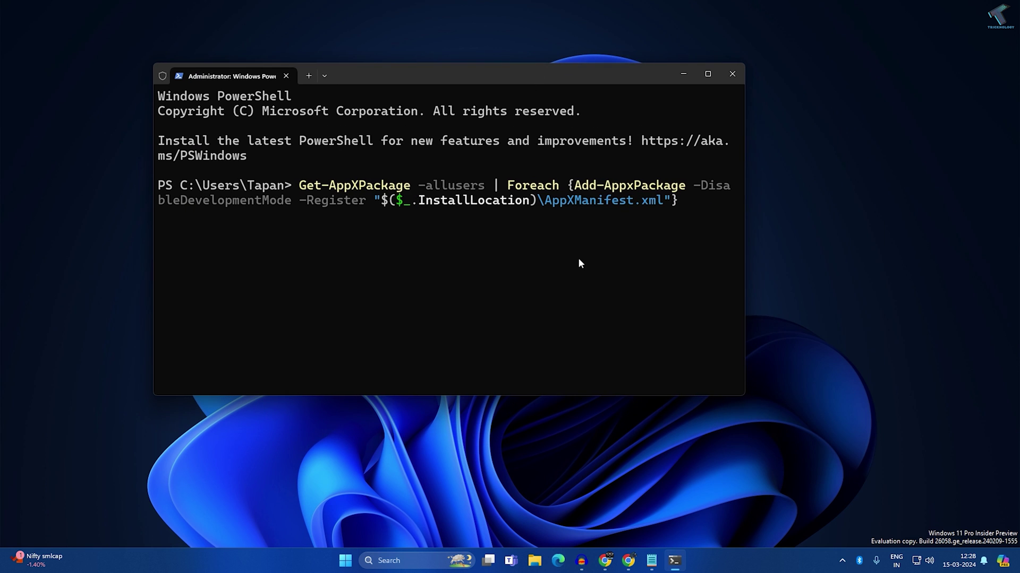